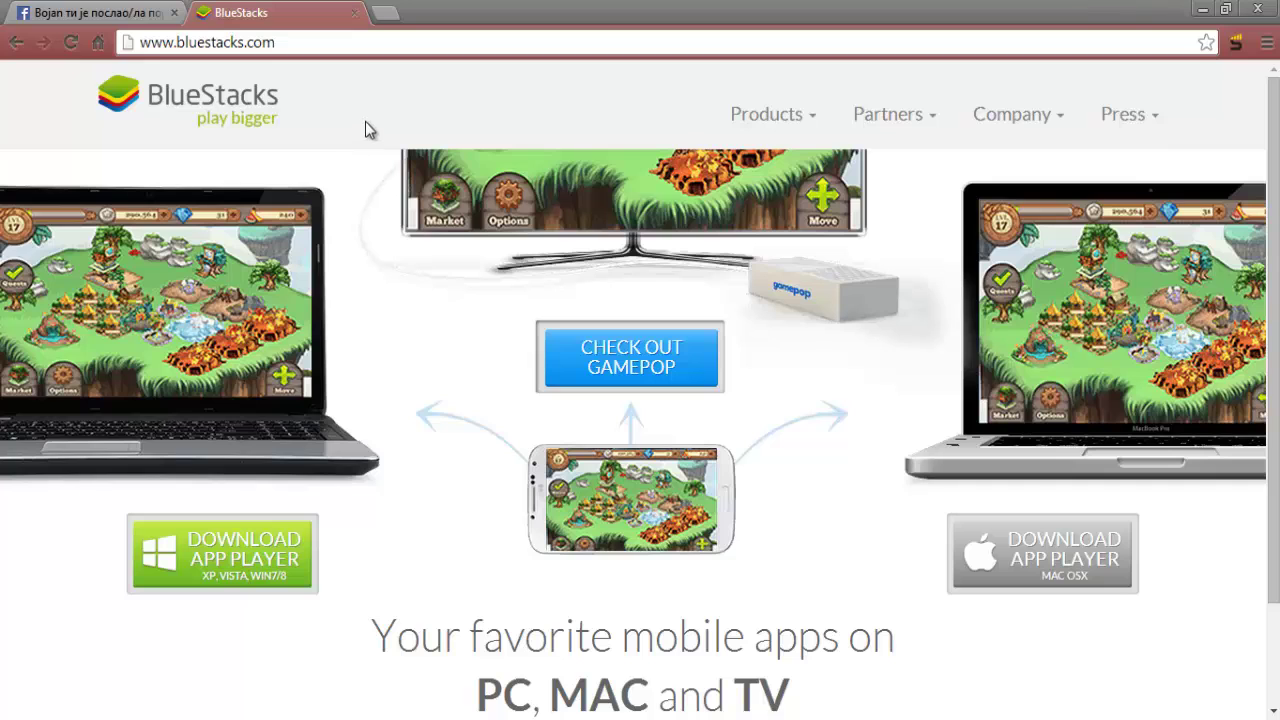
Scroll the BlueStacks homepage in Chrome up and down to look it over
scroll(660, 270, "down", 2)
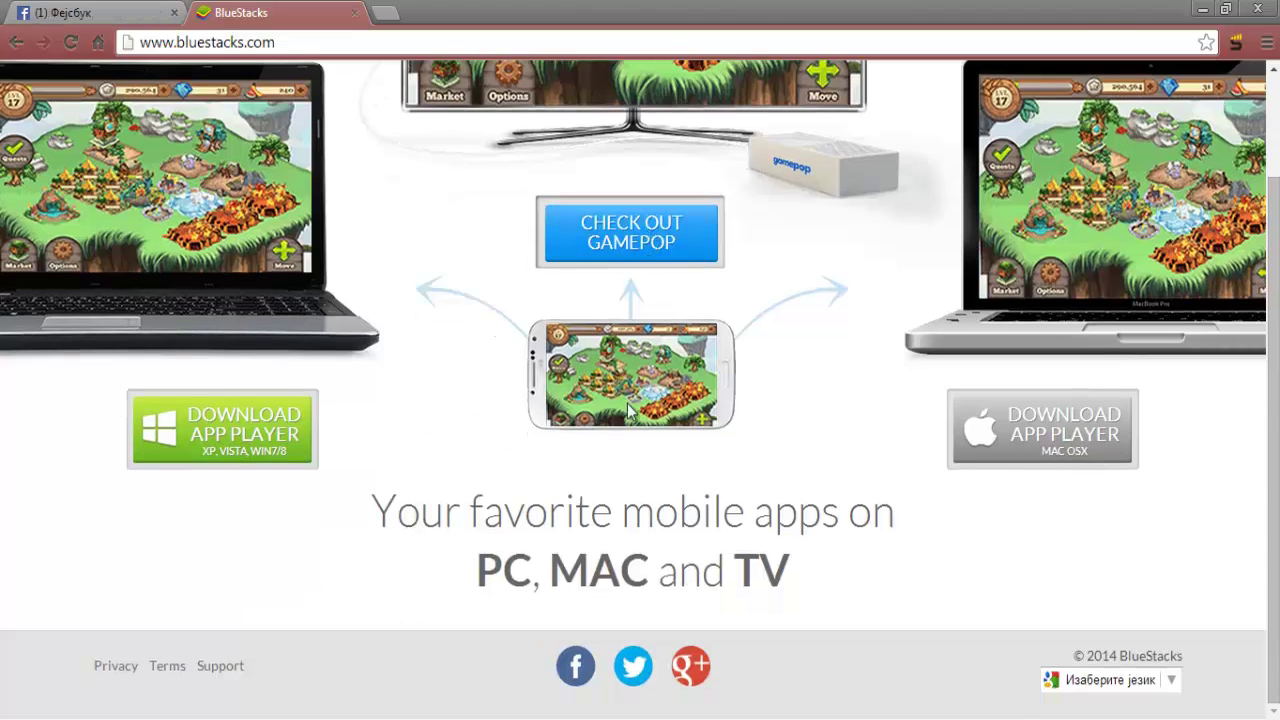
scroll(630, 410, "up", 2)
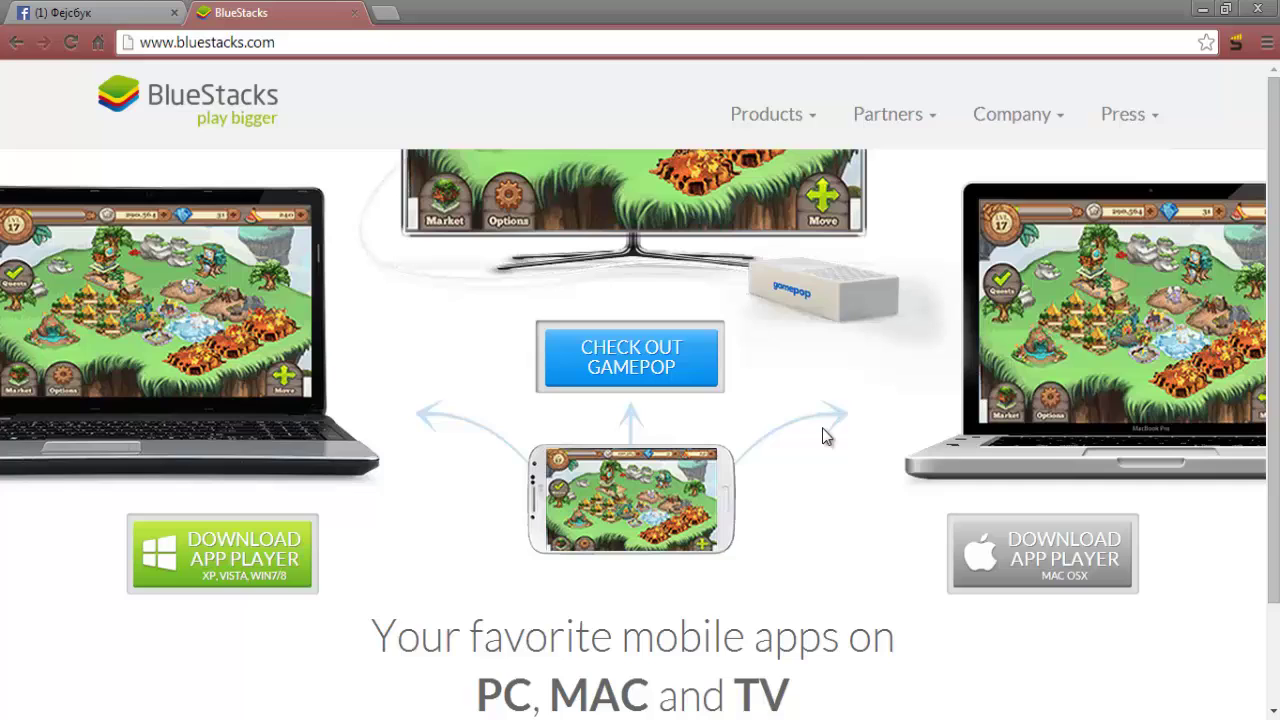
scroll(824, 421, "down", 3)
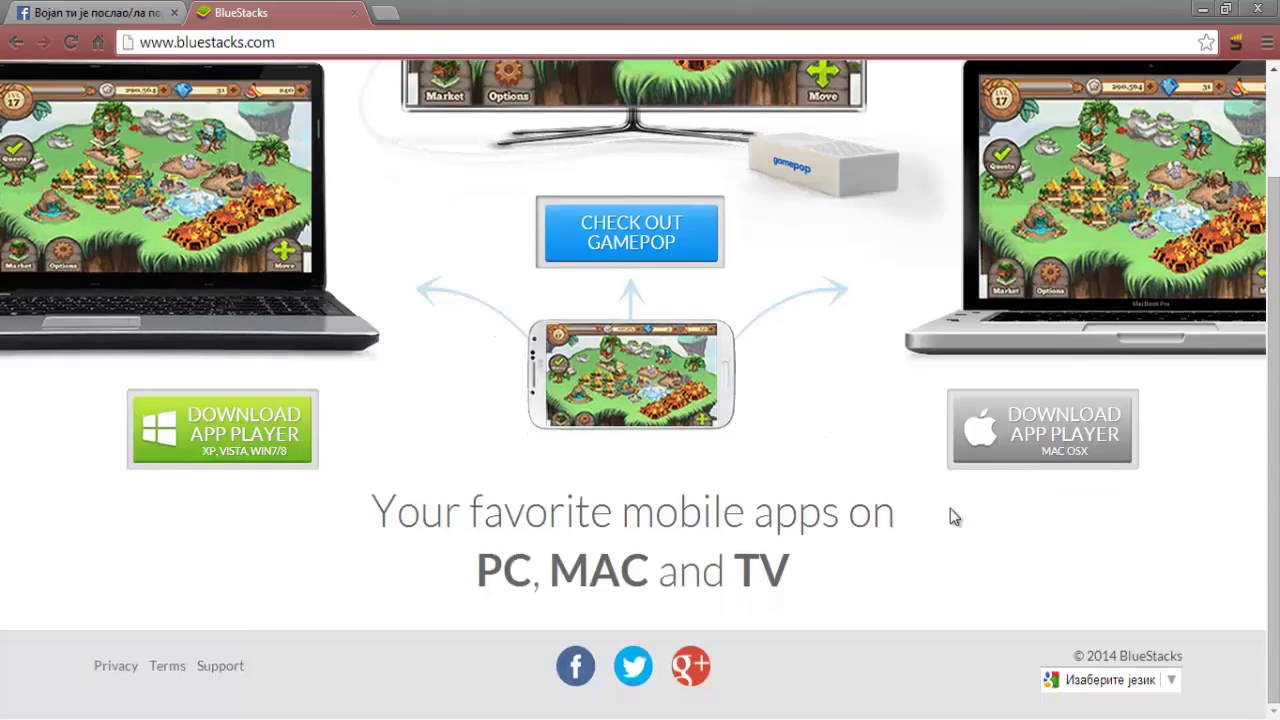
scroll(897, 430, "up", 3)
scroll(890, 425, "down", 3)
scroll(884, 425, "up", 3)
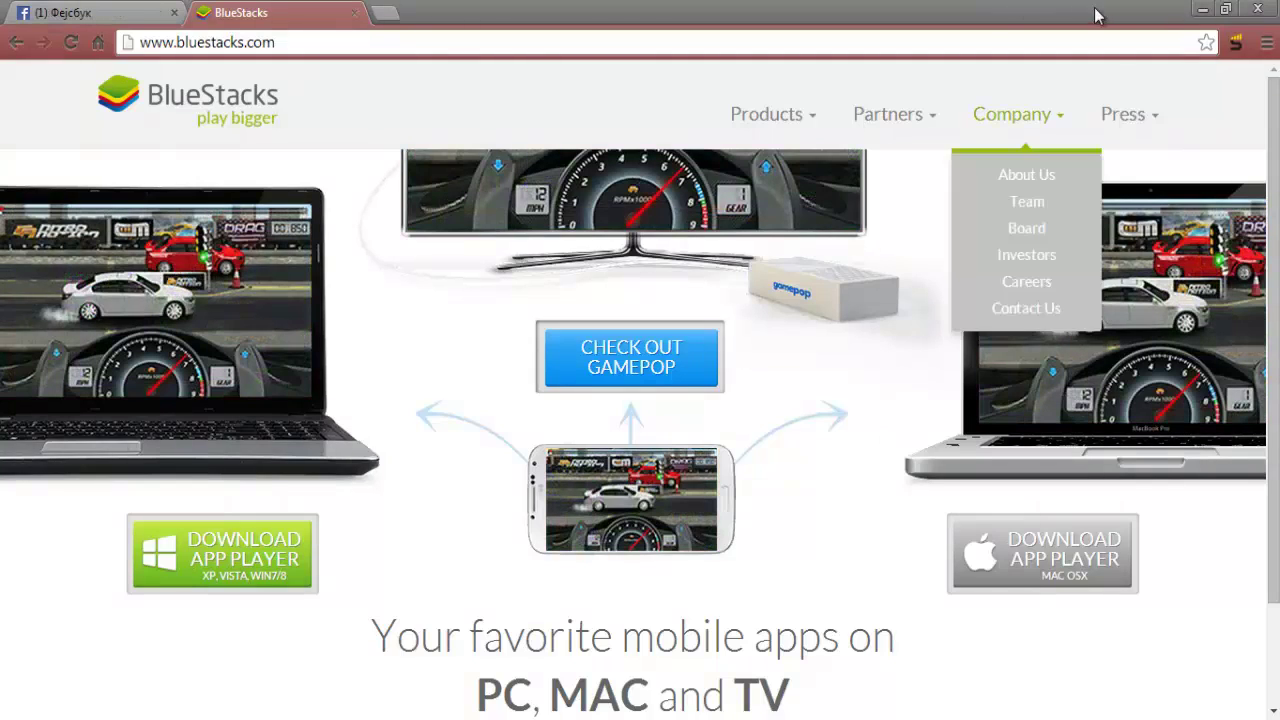
Minimize Chrome and drag the Start BlueStacks shortcut to the centre of the desktop
left_click(1203, 9)
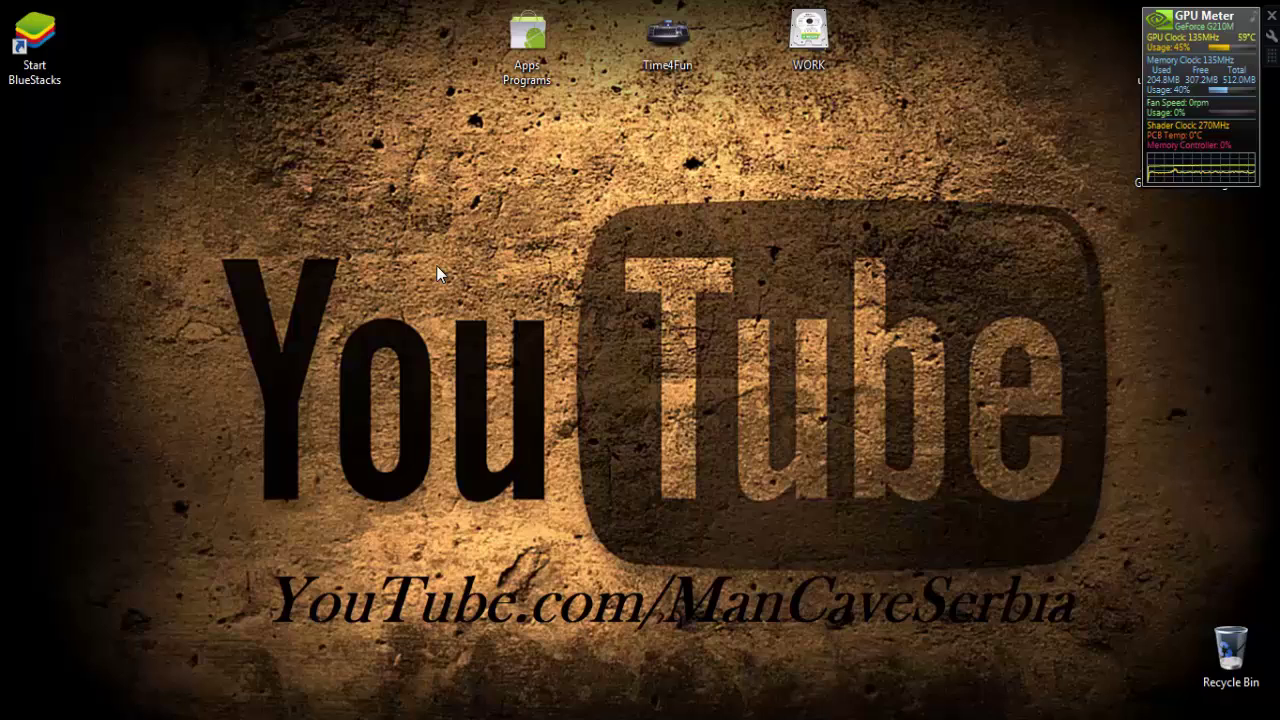
mouse_move(41, 53)
left_mouse_down()
mouse_move(505, 325)
mouse_move(640, 305)
mouse_move(603, 257)
left_mouse_up()
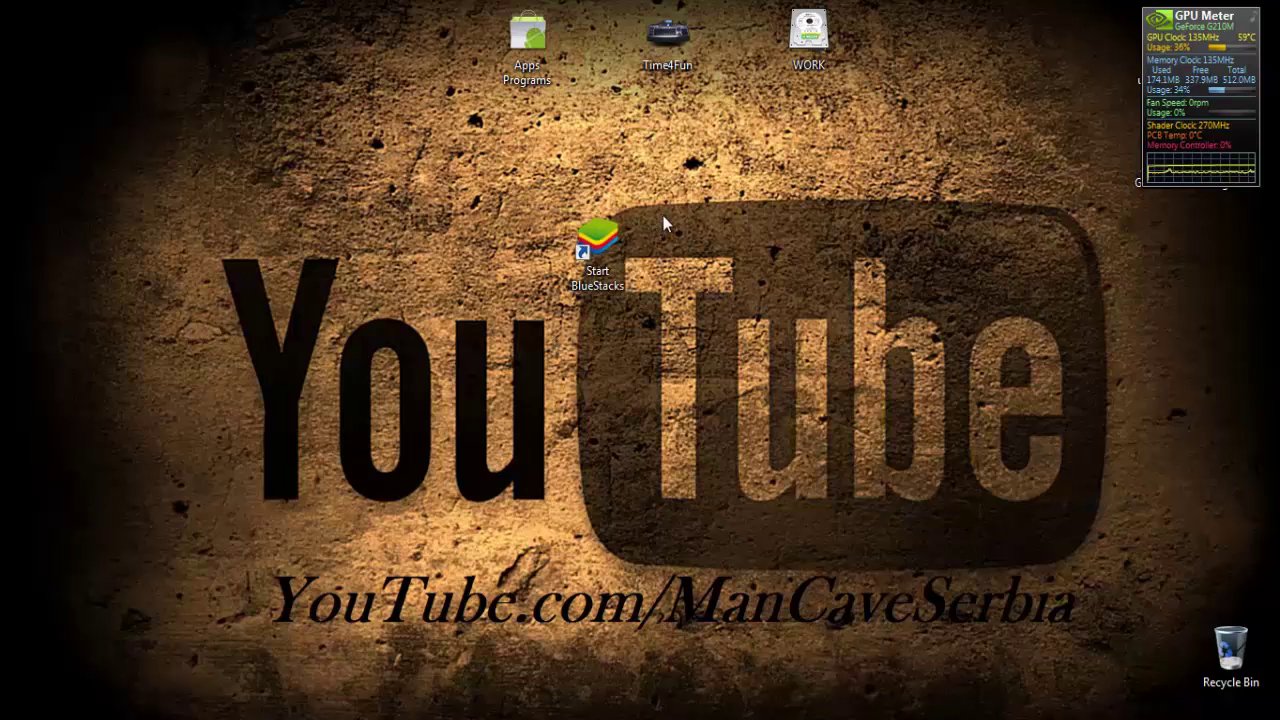
mouse_move(585, 245)
left_mouse_down()
mouse_move(502, 221)
mouse_move(510, 228)
left_mouse_up()
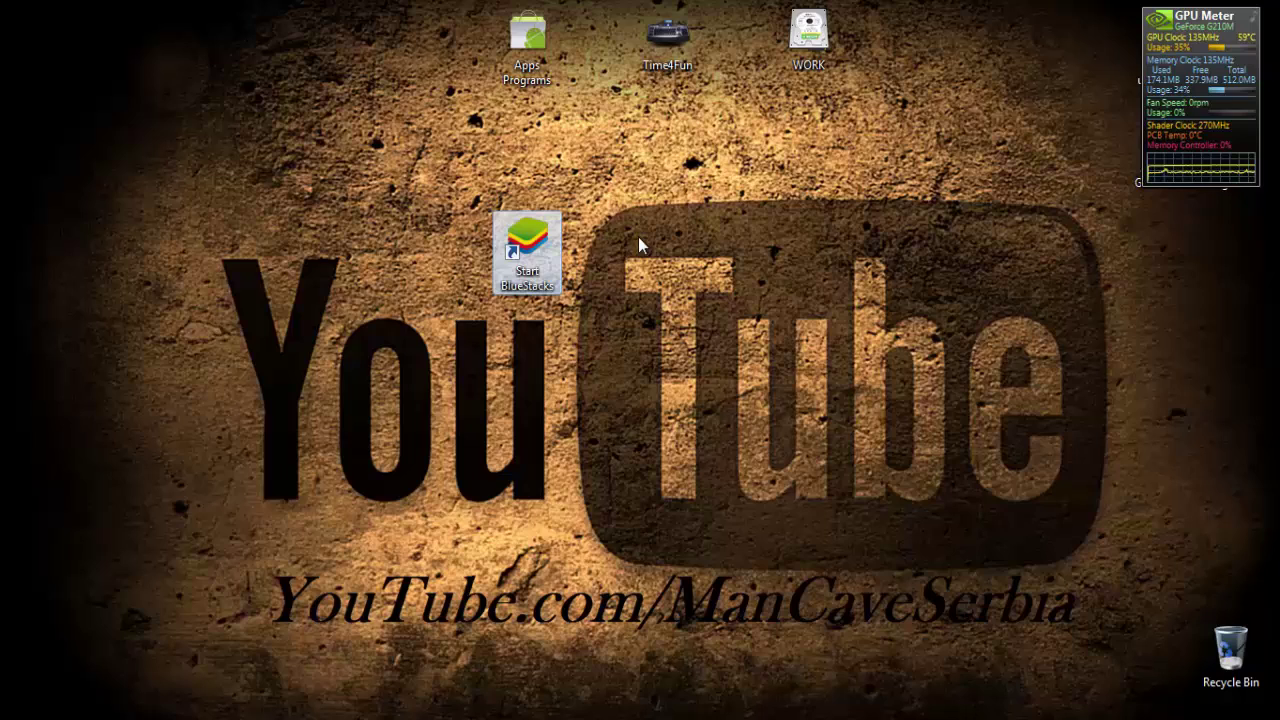
left_click(615, 251)
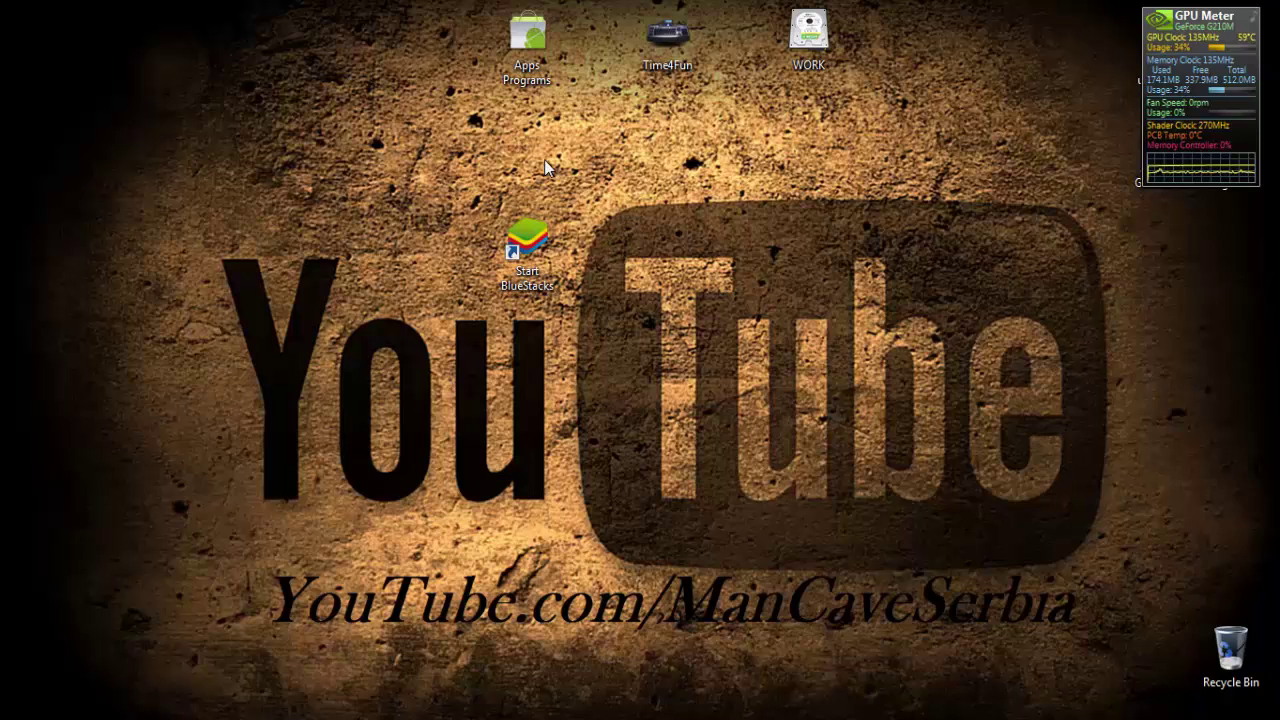
mouse_move(544, 159)
left_mouse_down()
mouse_move(750, 496)
mouse_move(840, 528)
mouse_move(818, 506)
mouse_move(837, 518)
left_mouse_up()
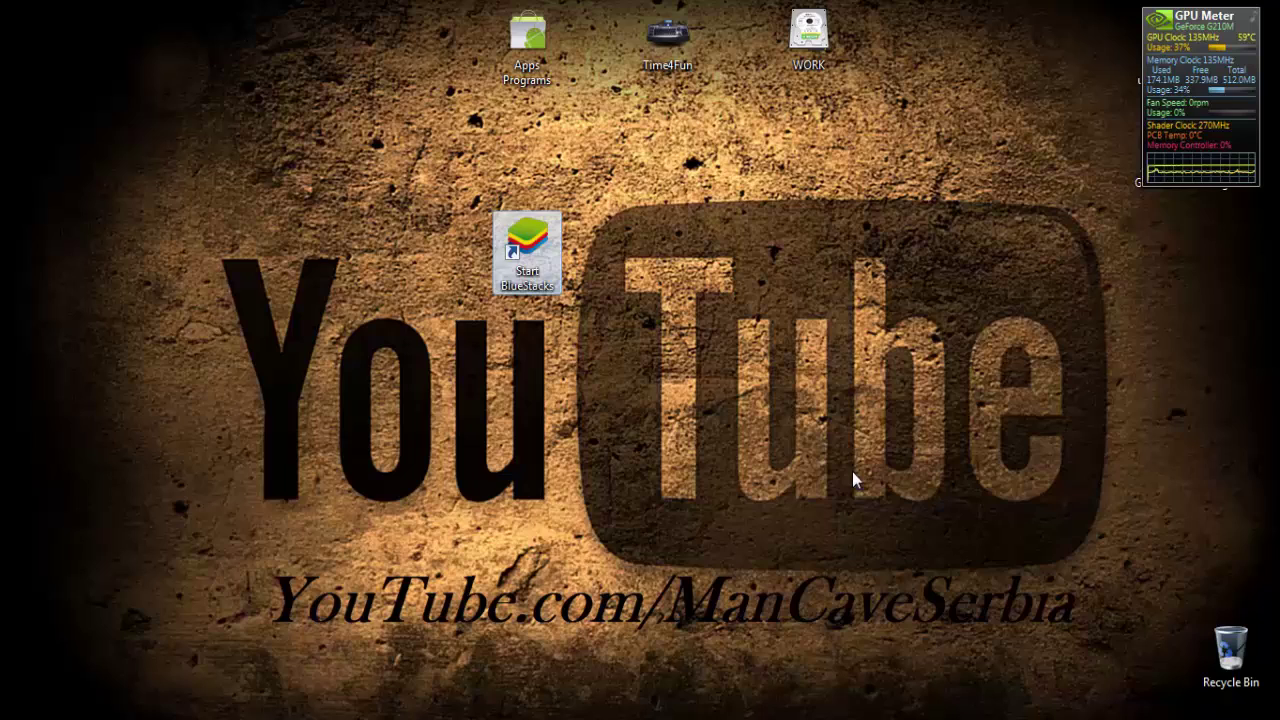
left_click(852, 471)
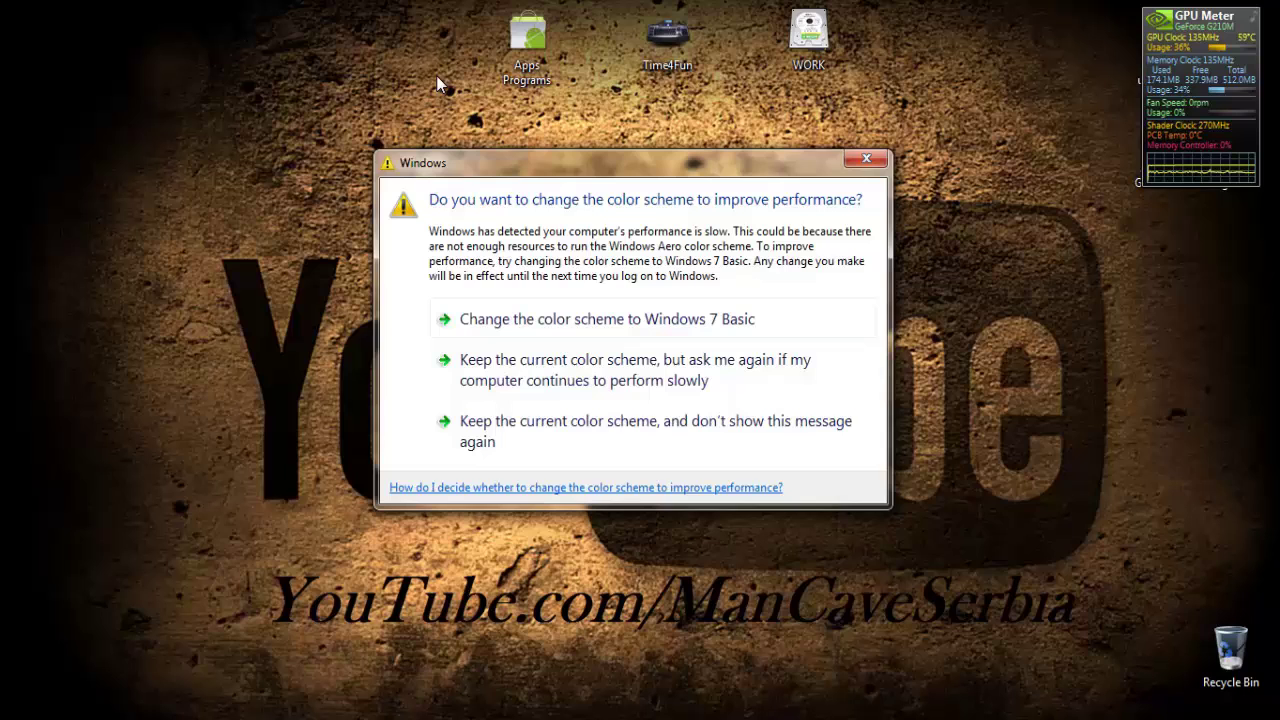
Close the Windows colour-scheme performance warning
left_click(867, 159)
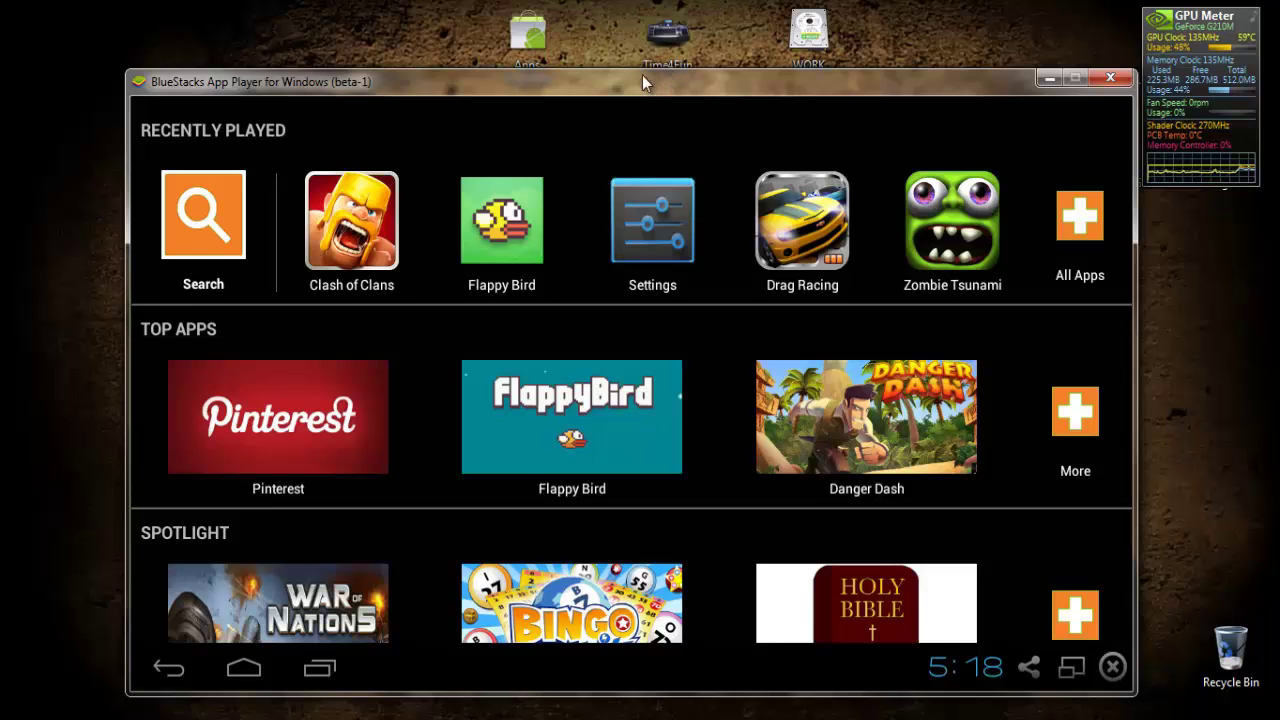
Move the BlueStacks window up and left, then browse the home screen categories and return to the top
mouse_move(642, 75)
left_mouse_down()
mouse_move(605, 8)
mouse_move(630, 28)
left_mouse_up()
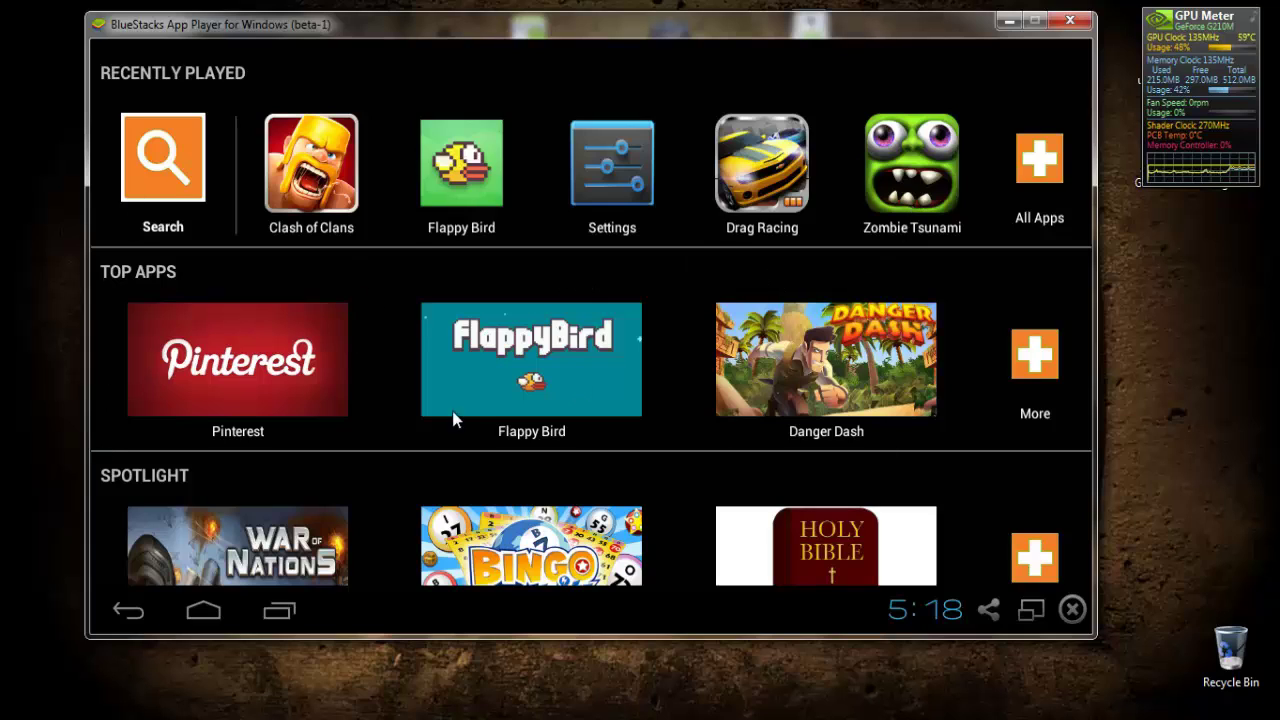
scroll(675, 310, "down", 5)
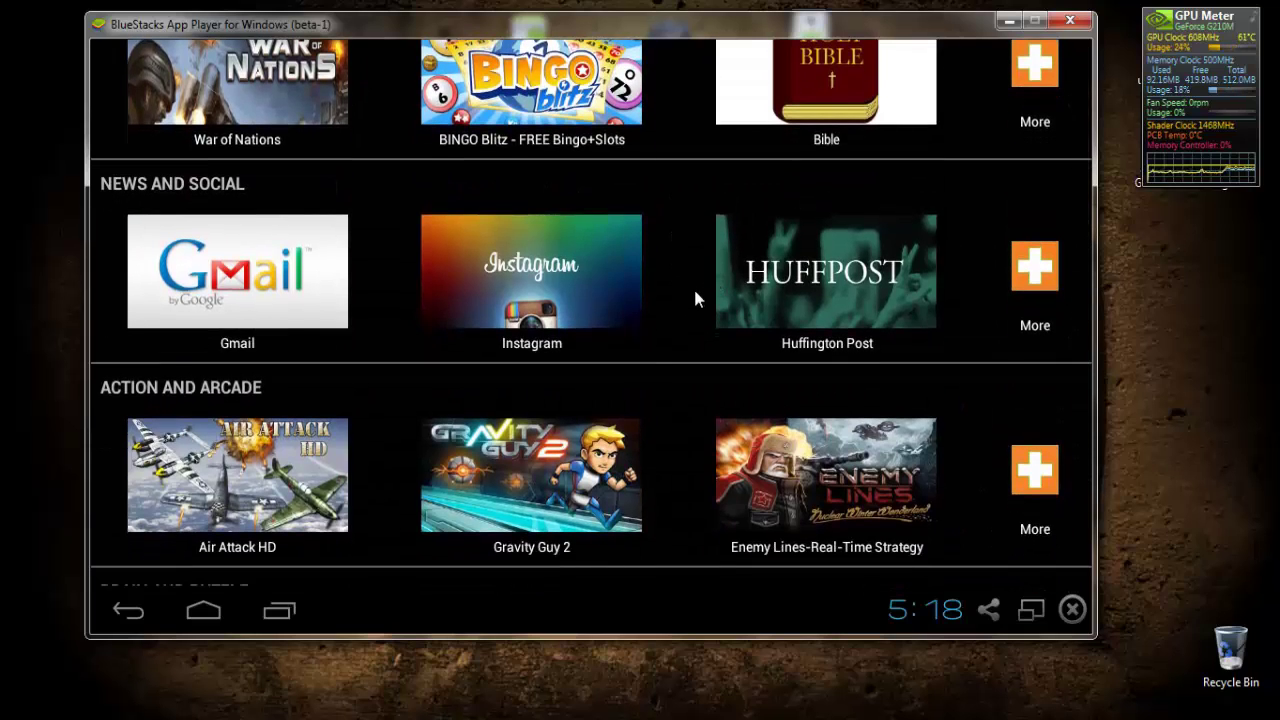
scroll(698, 318, "down", 5)
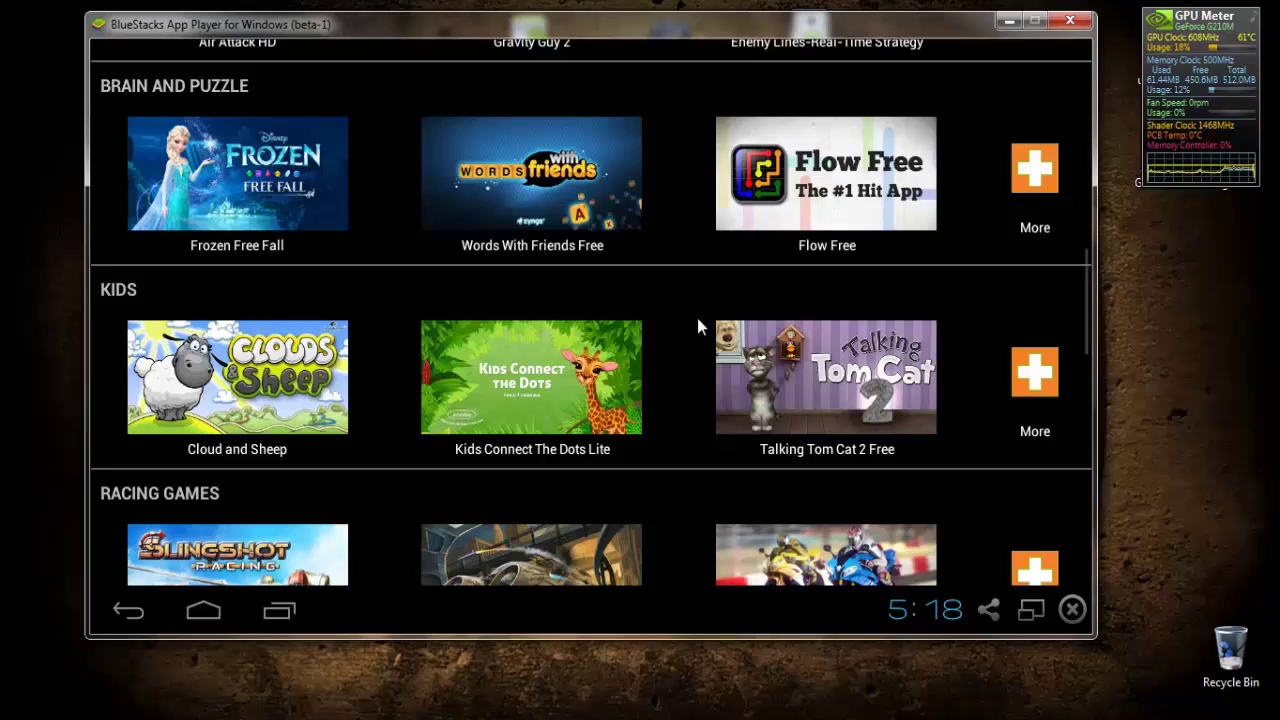
scroll(691, 322, "down", 3)
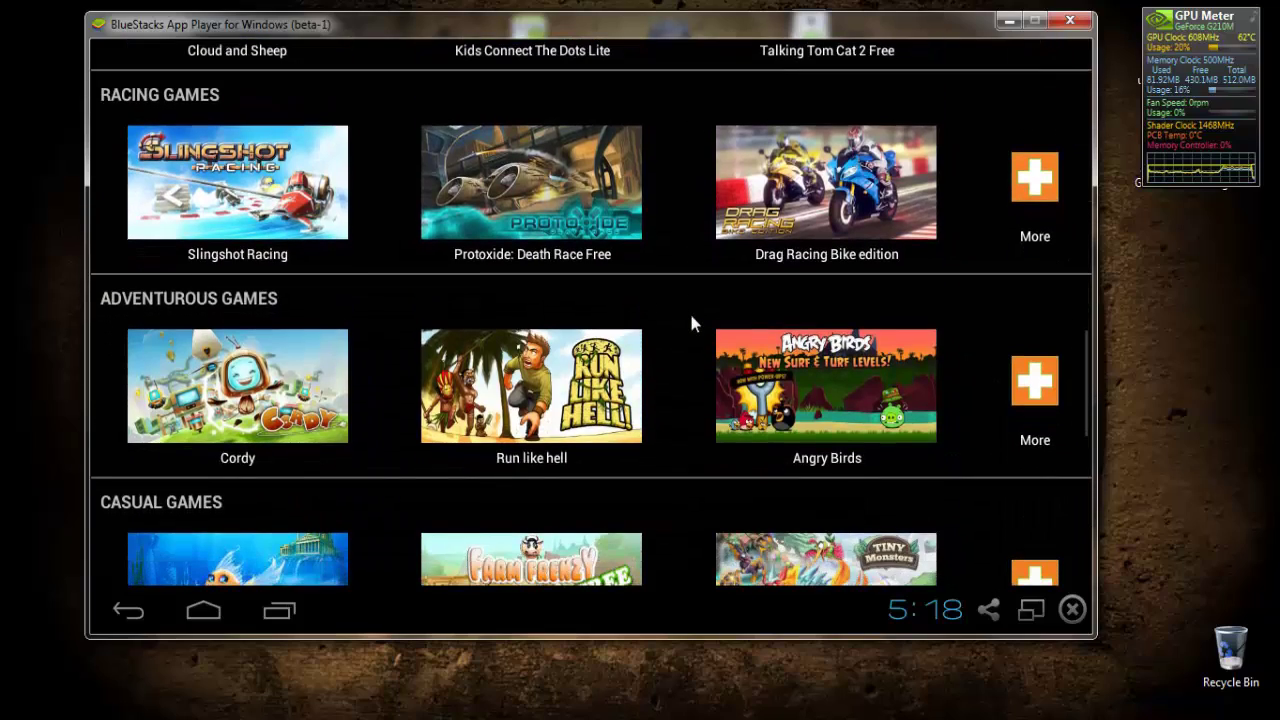
scroll(692, 322, "down", 5)
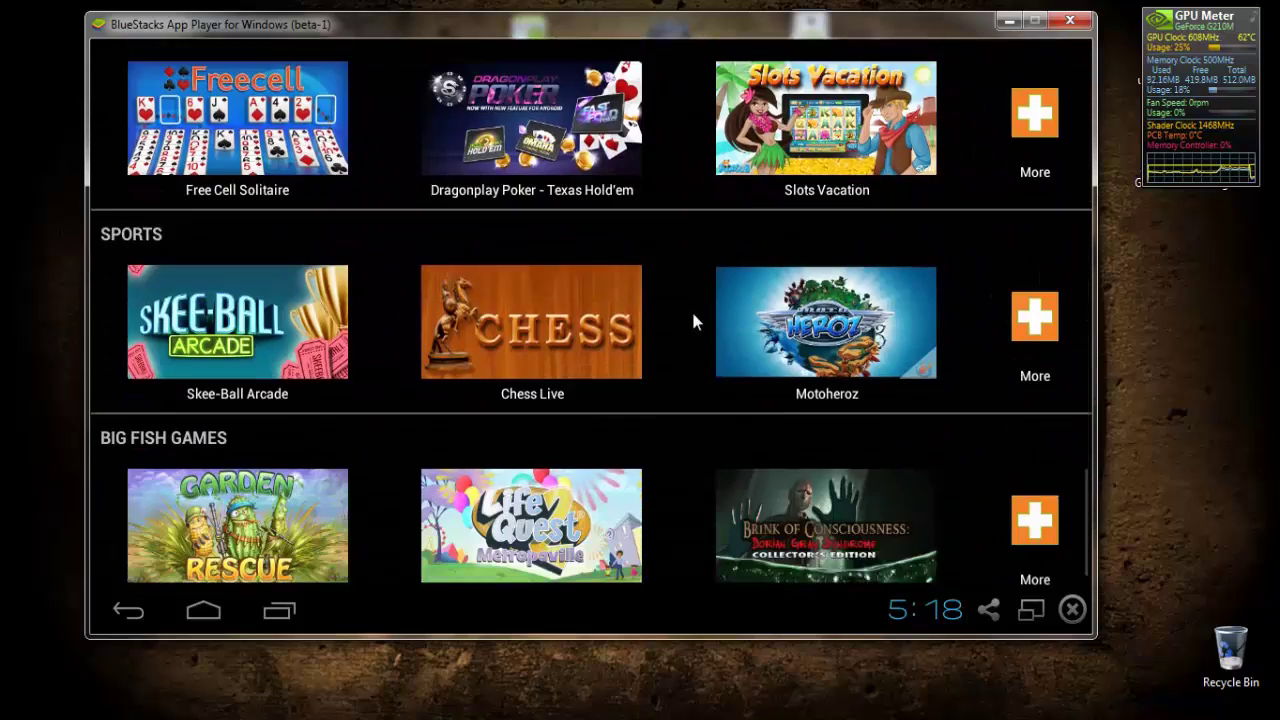
scroll(695, 320, "up", 8)
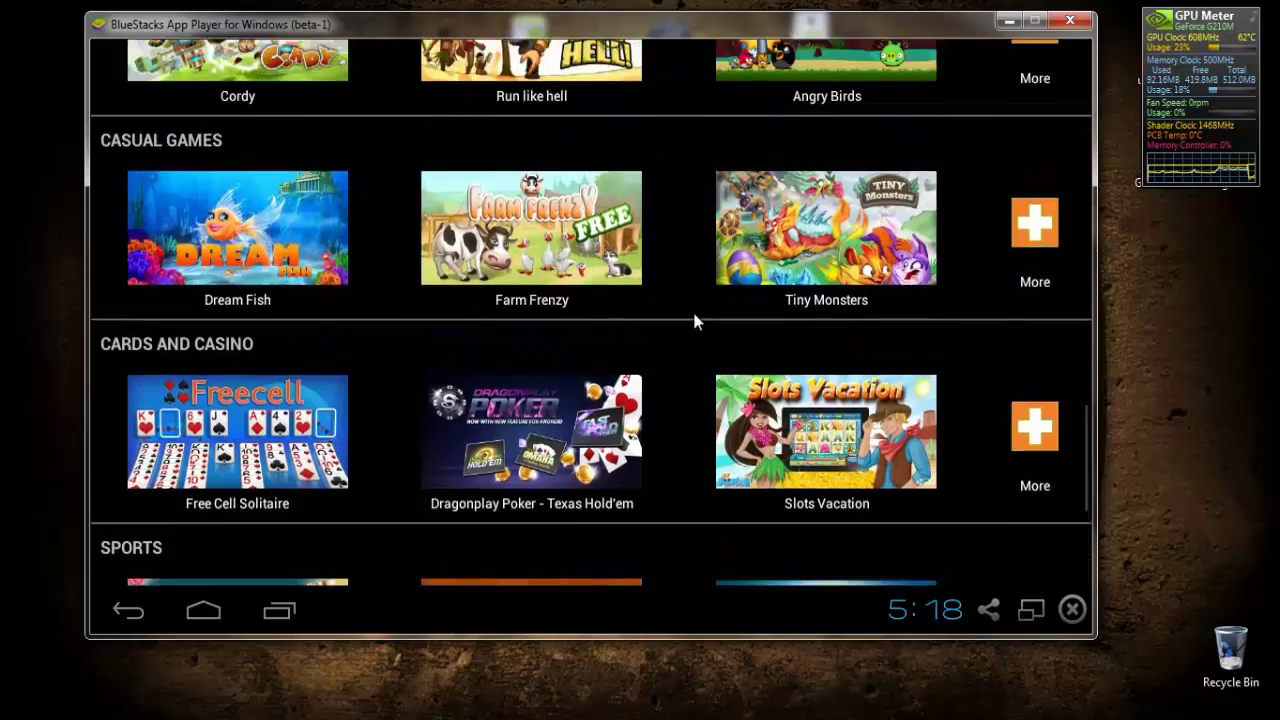
scroll(695, 320, "up", 10)
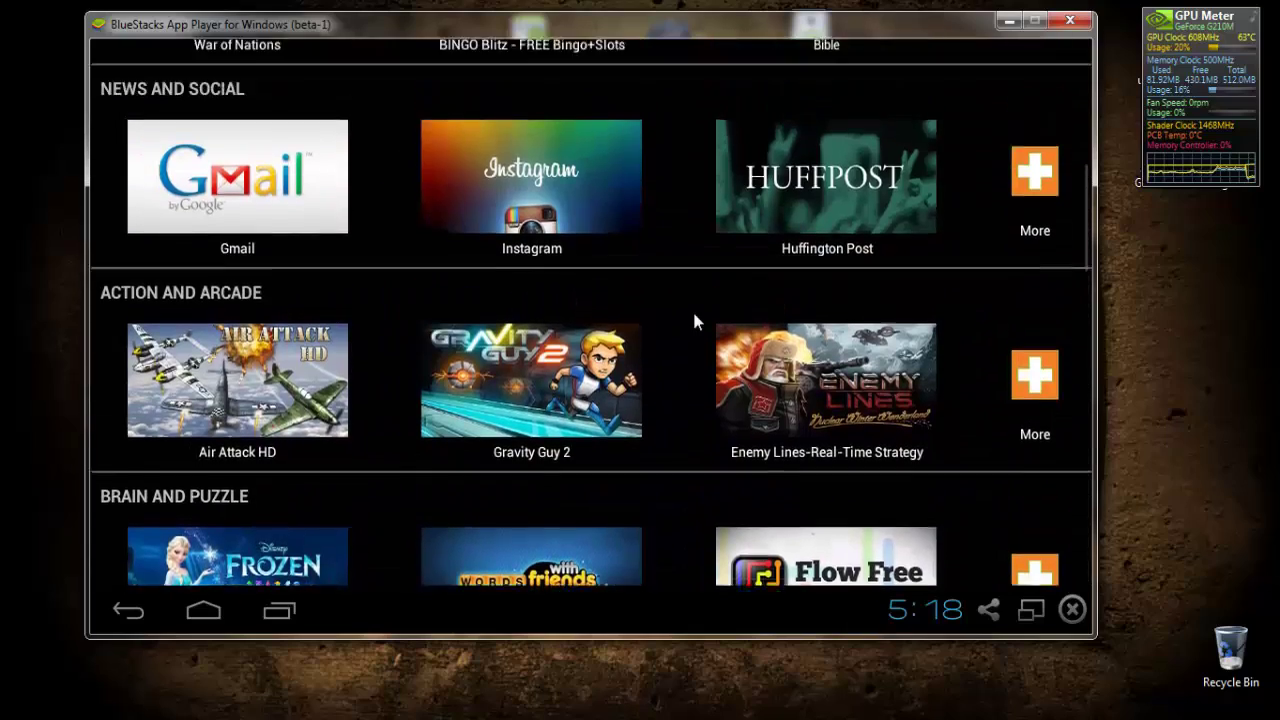
scroll(695, 320, "up", 1)
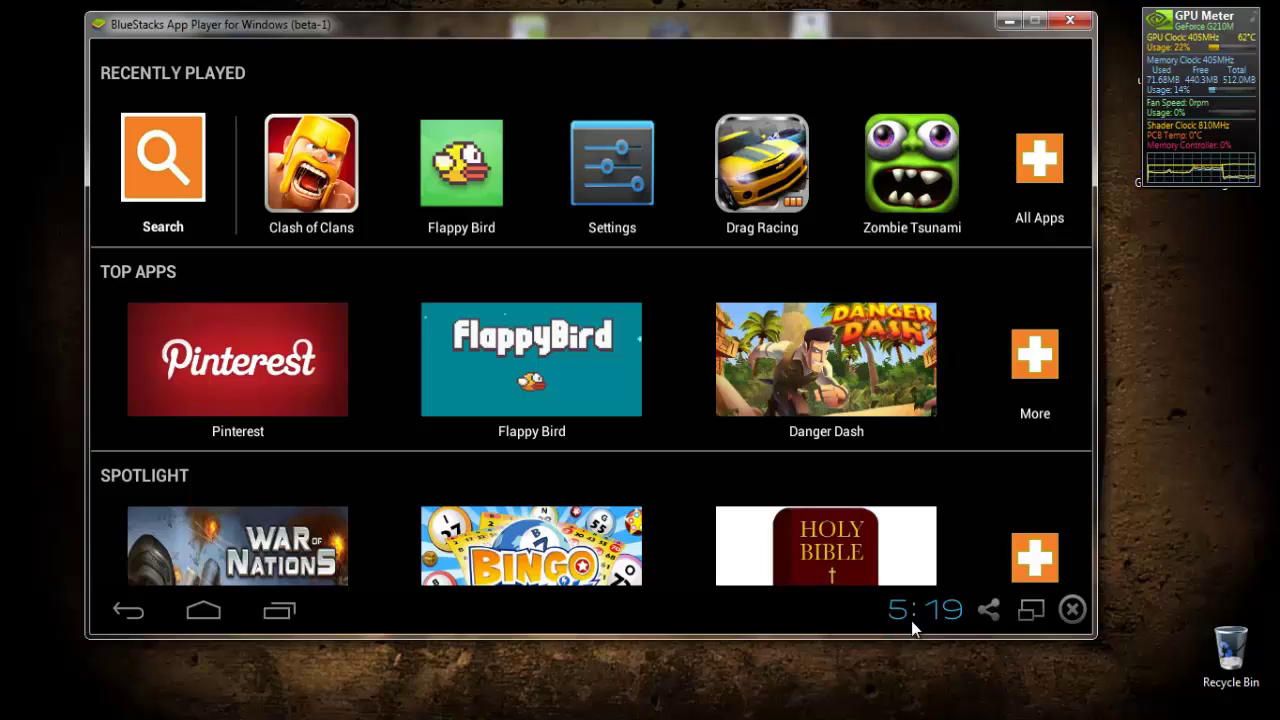
Dismiss the share options, then switch BlueStacks to full-screen mode
left_click(980, 609)
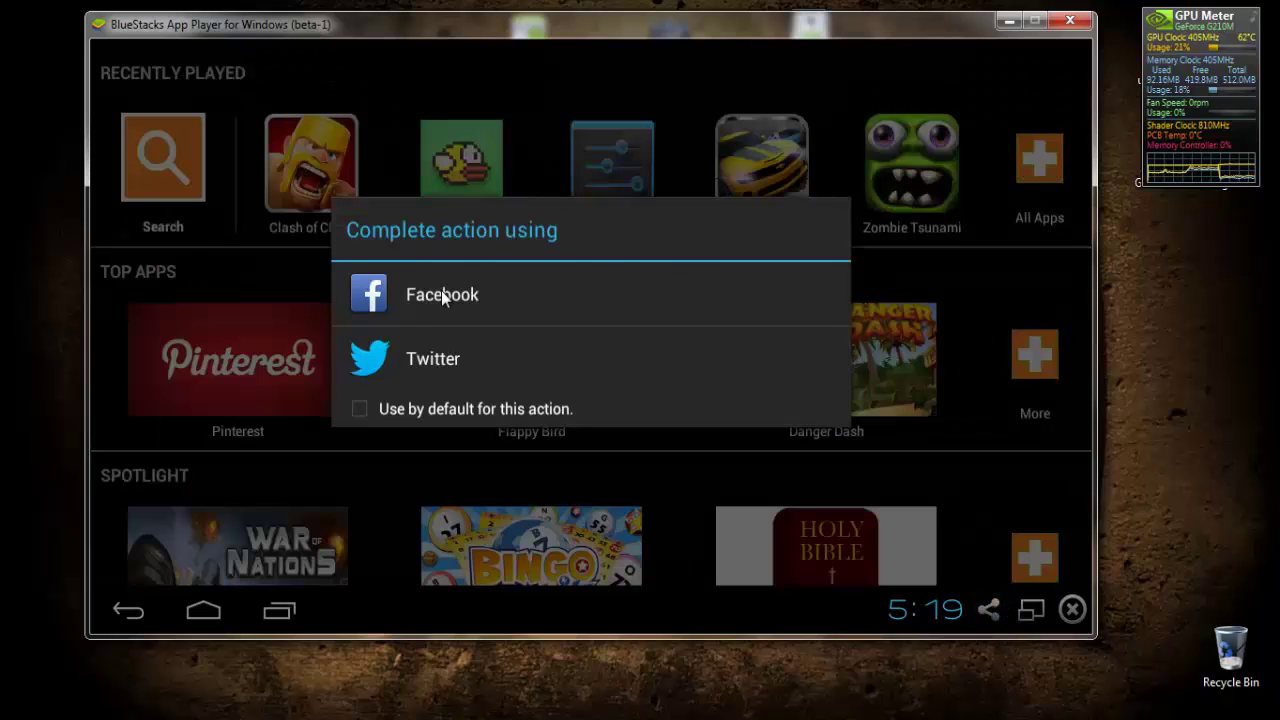
left_click(816, 338)
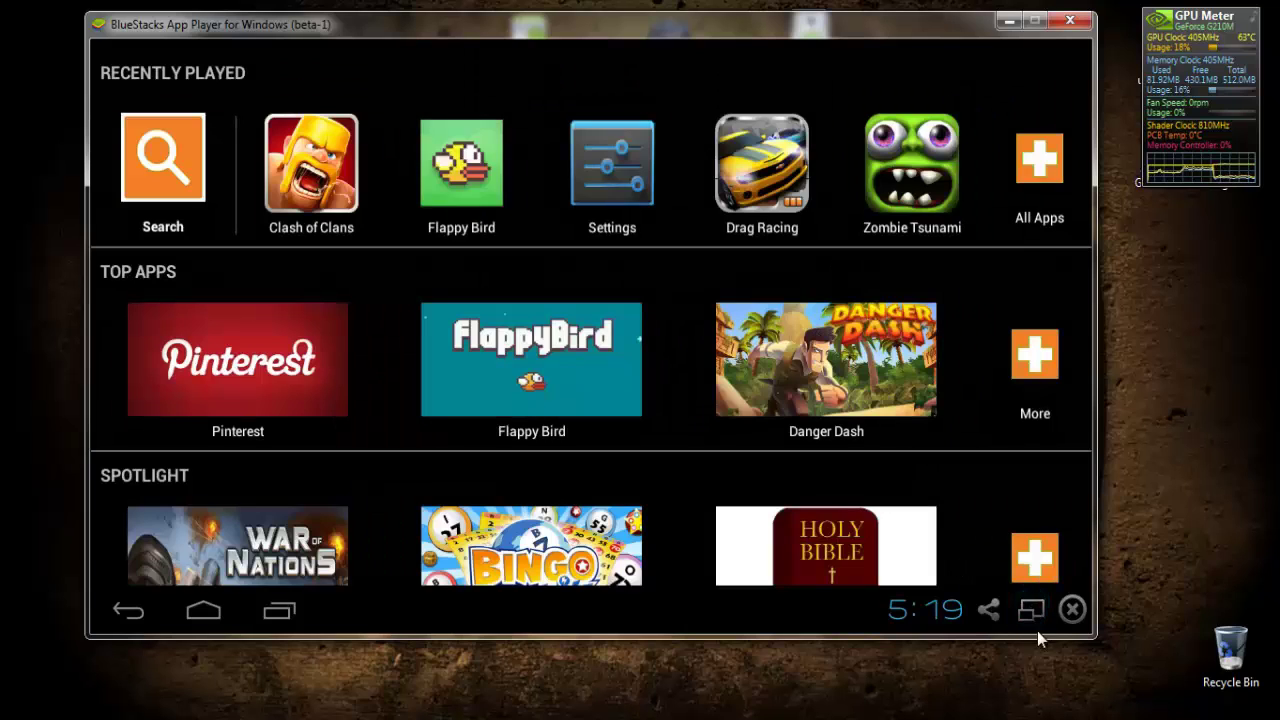
left_click(1022, 604)
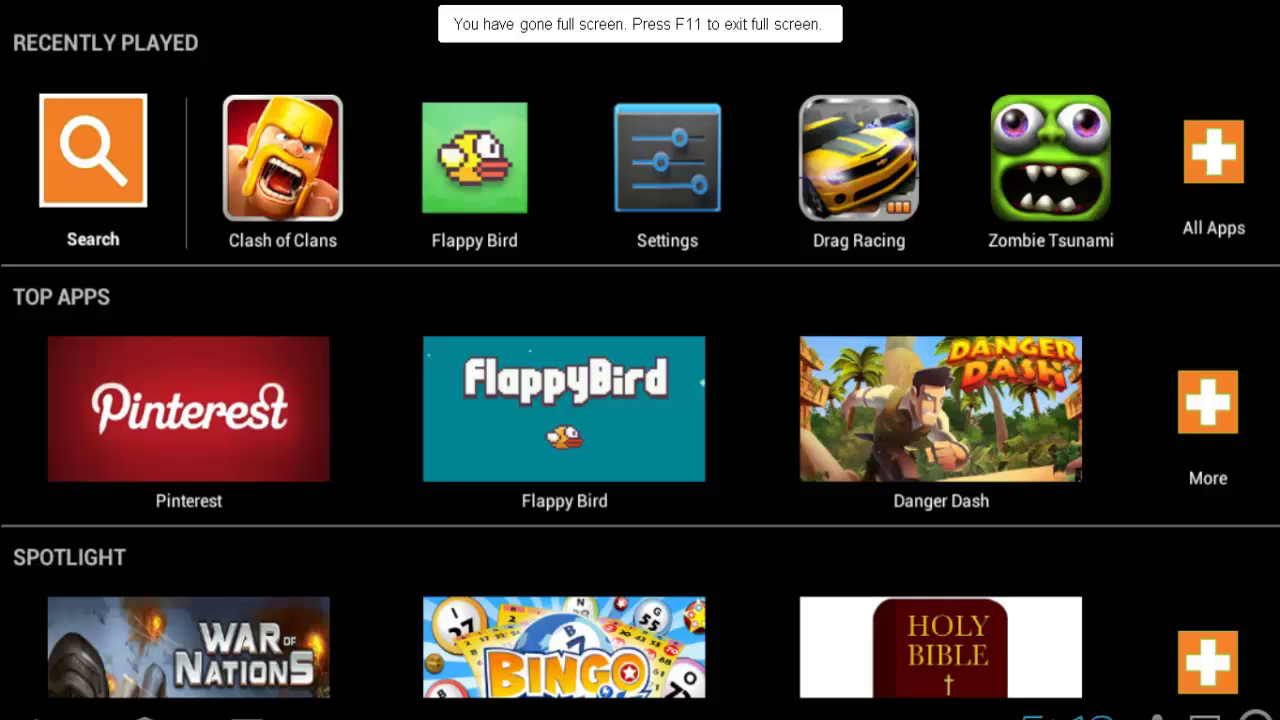
Leave full screen with F11 and show the All Played Apps list of 14 apps
key("F11")
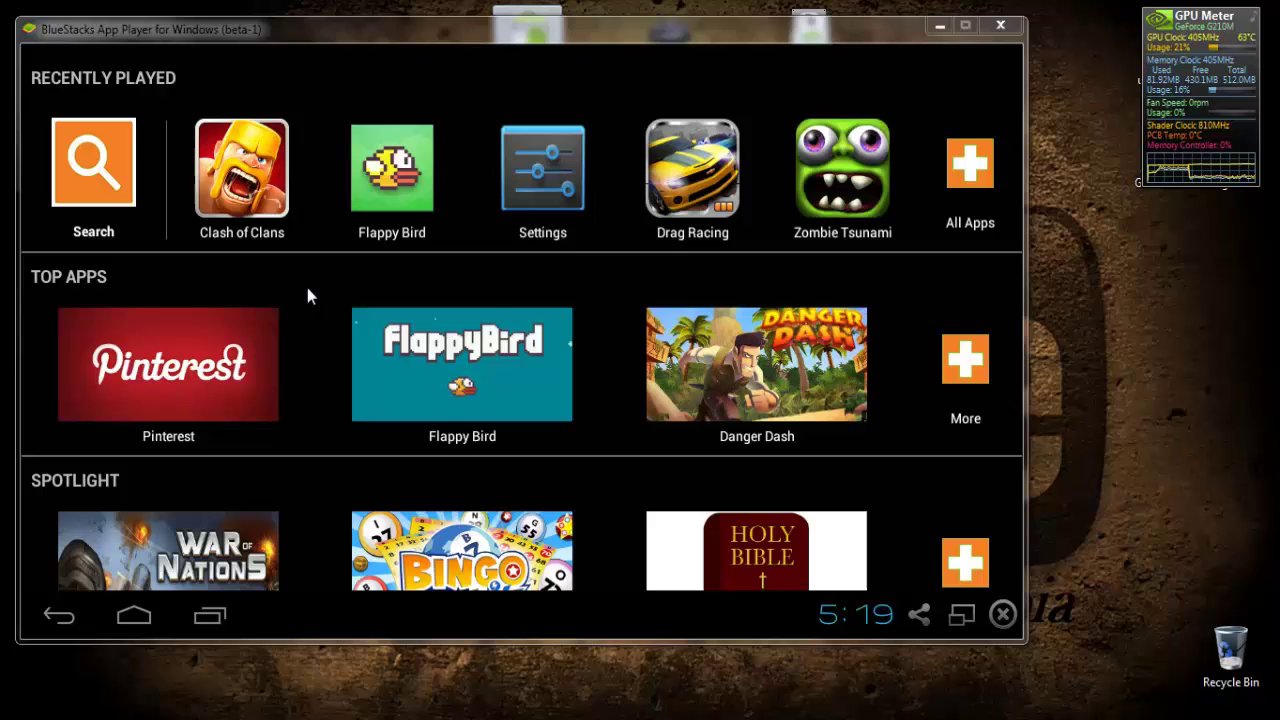
left_click(988, 165)
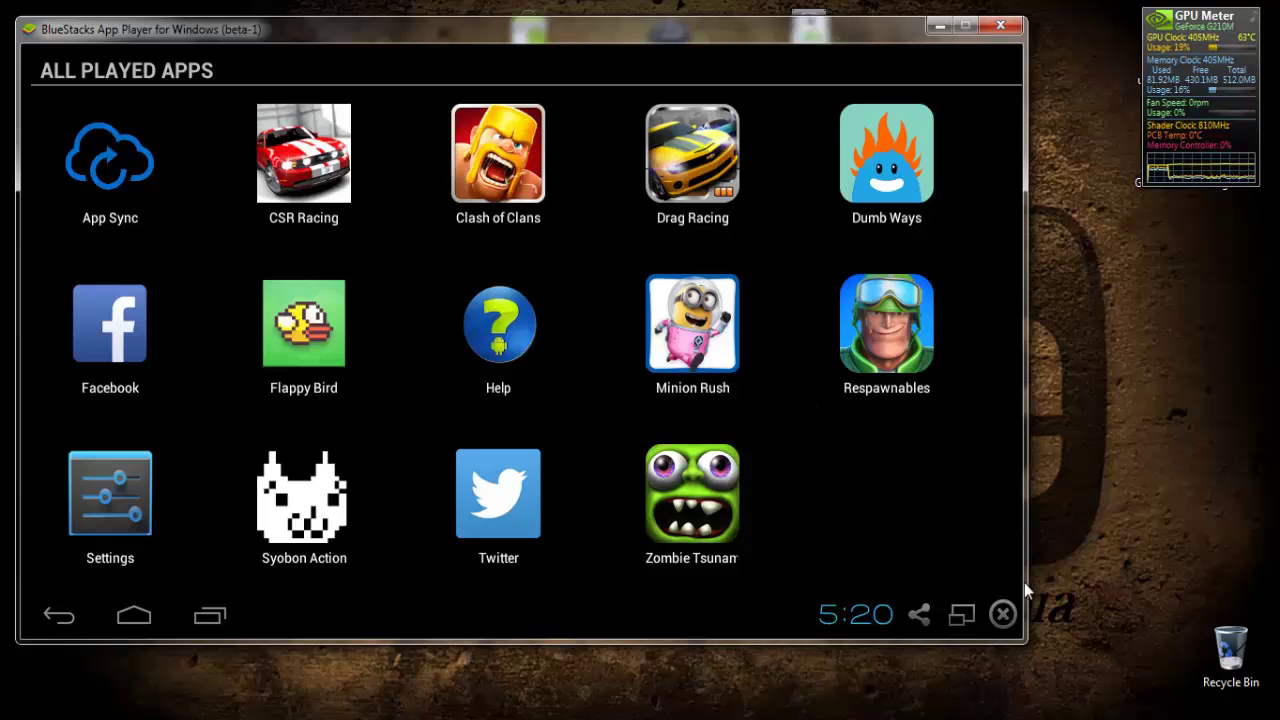
Shift the BlueStacks window slightly right and down by its title bar
mouse_move(786, 27)
left_mouse_down()
mouse_move(898, 79)
mouse_move(876, 41)
left_mouse_up()
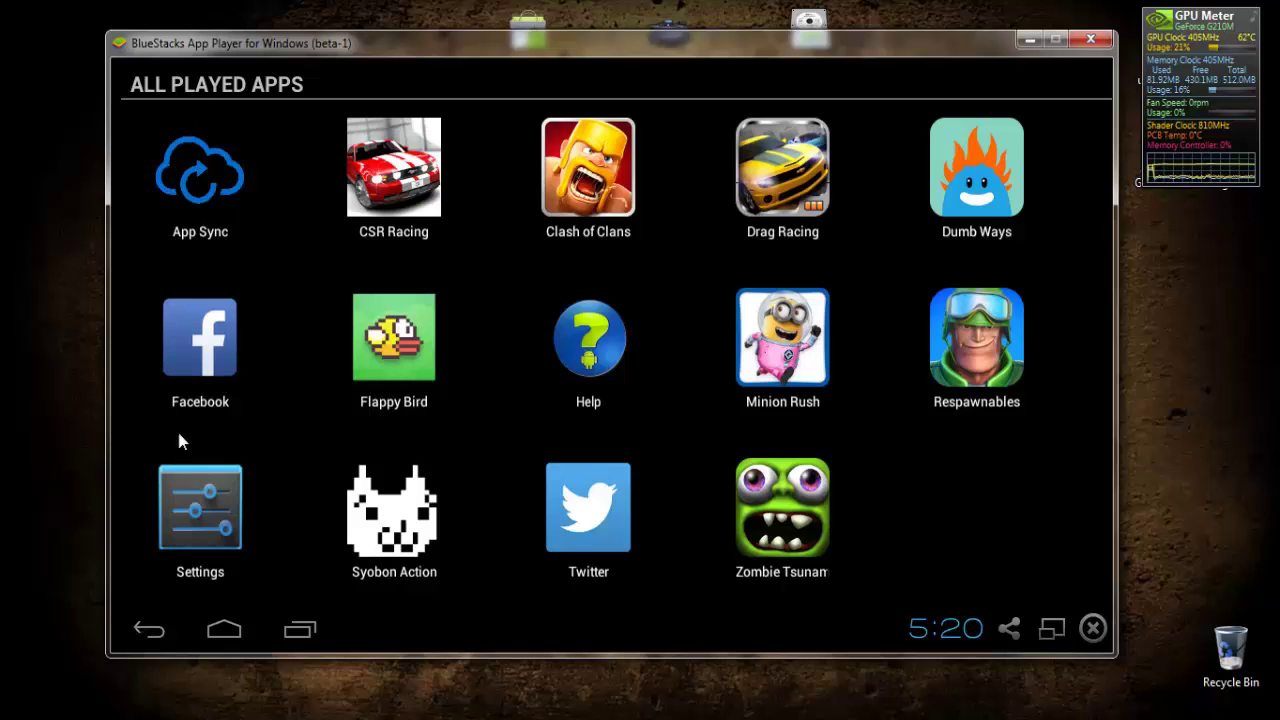
left_click(212, 512)
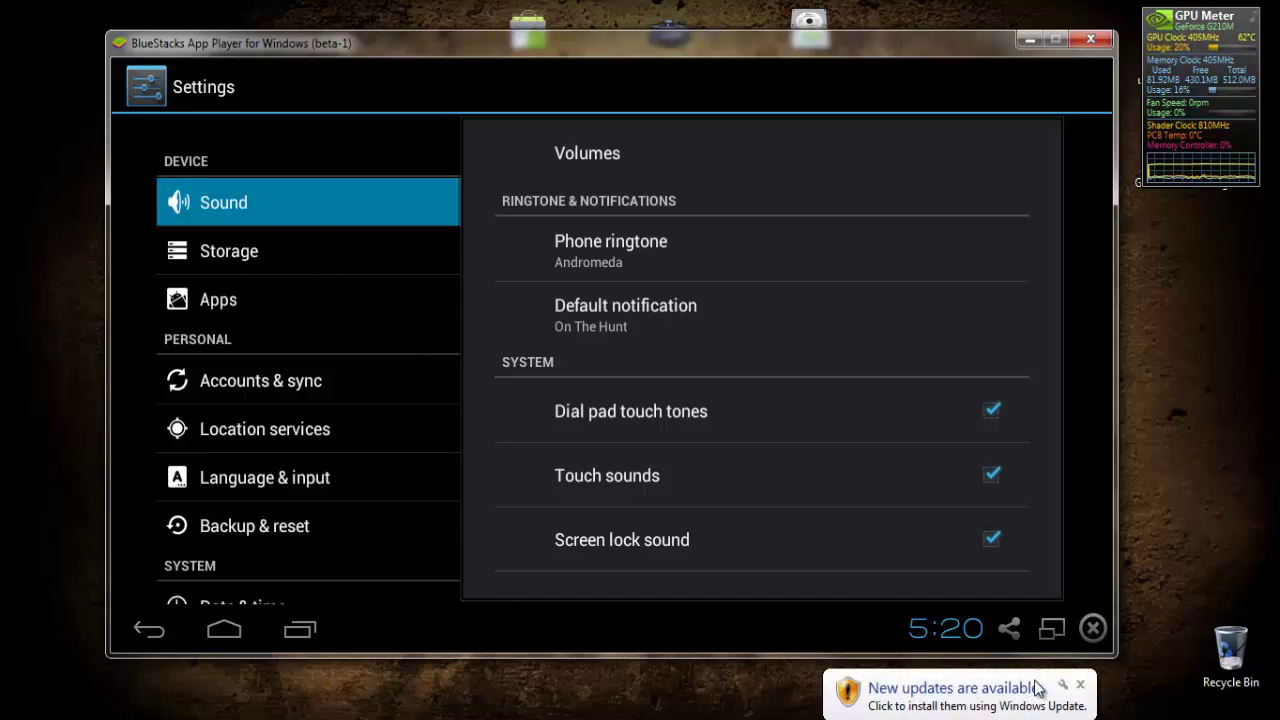
left_click(1080, 685)
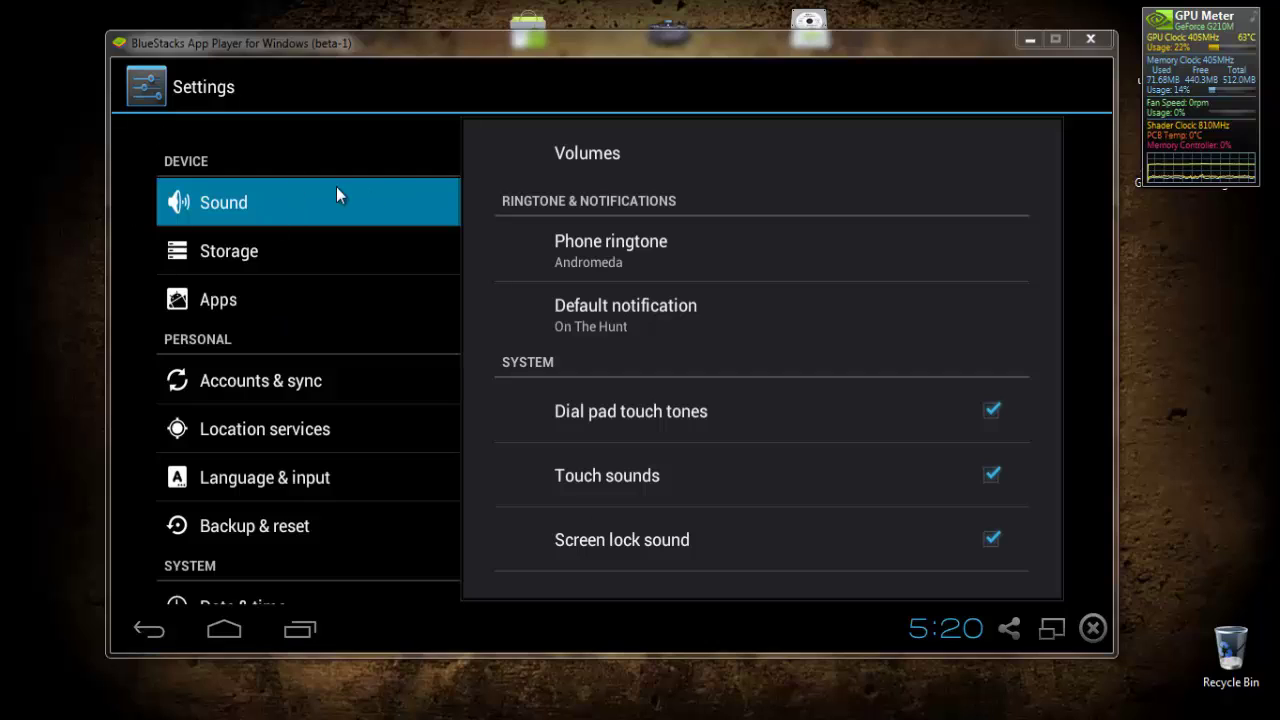
left_click(399, 42)
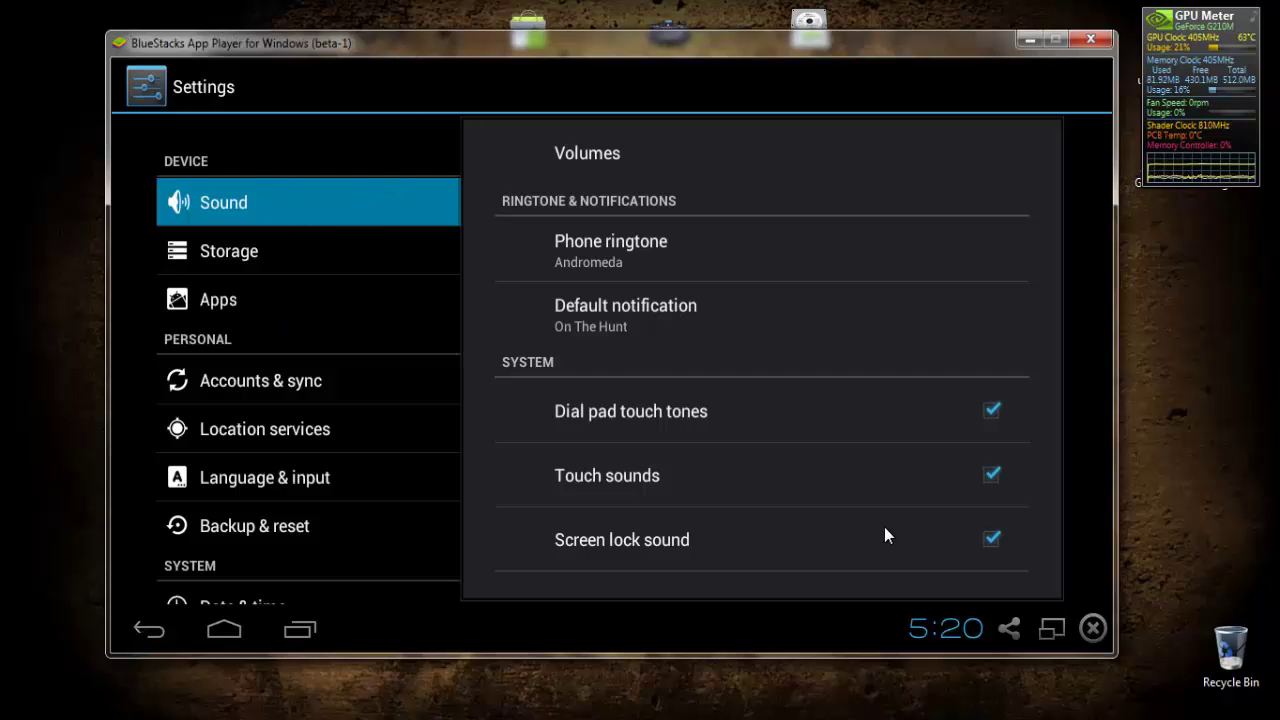
left_click(152, 630)
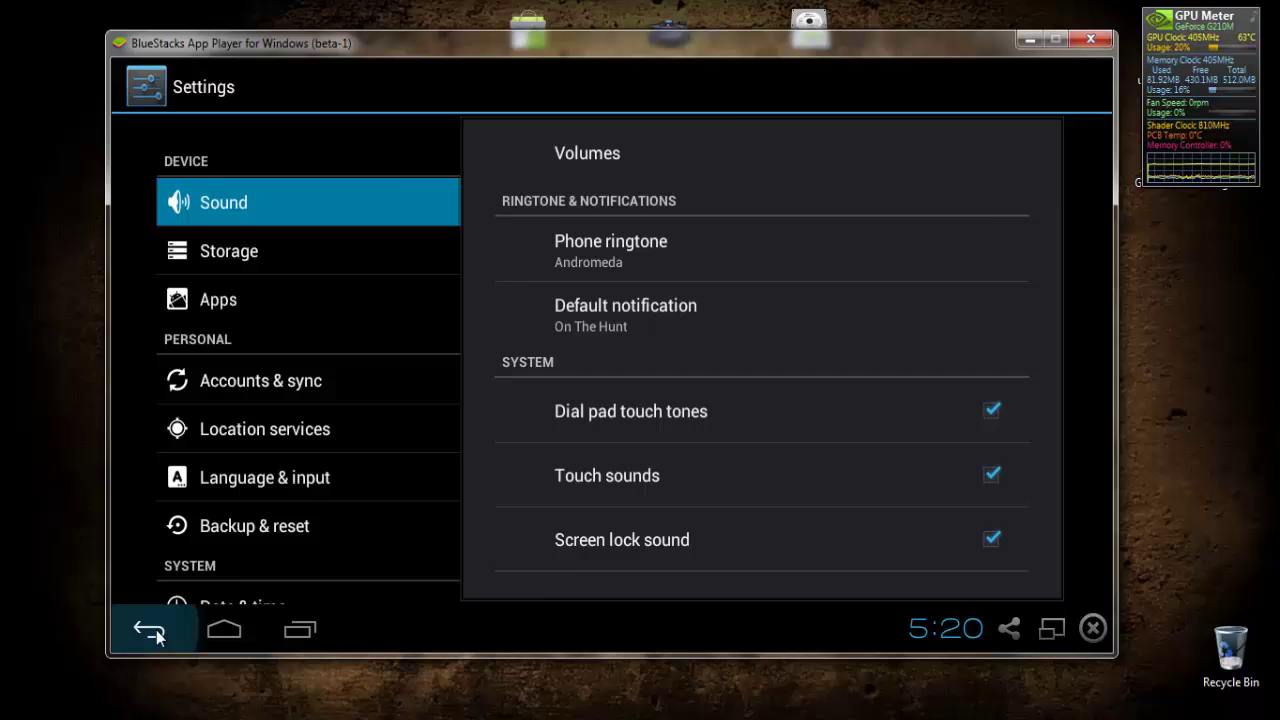
Go to the home screen, view recent apps, then close the recent-apps overview
left_click(234, 630)
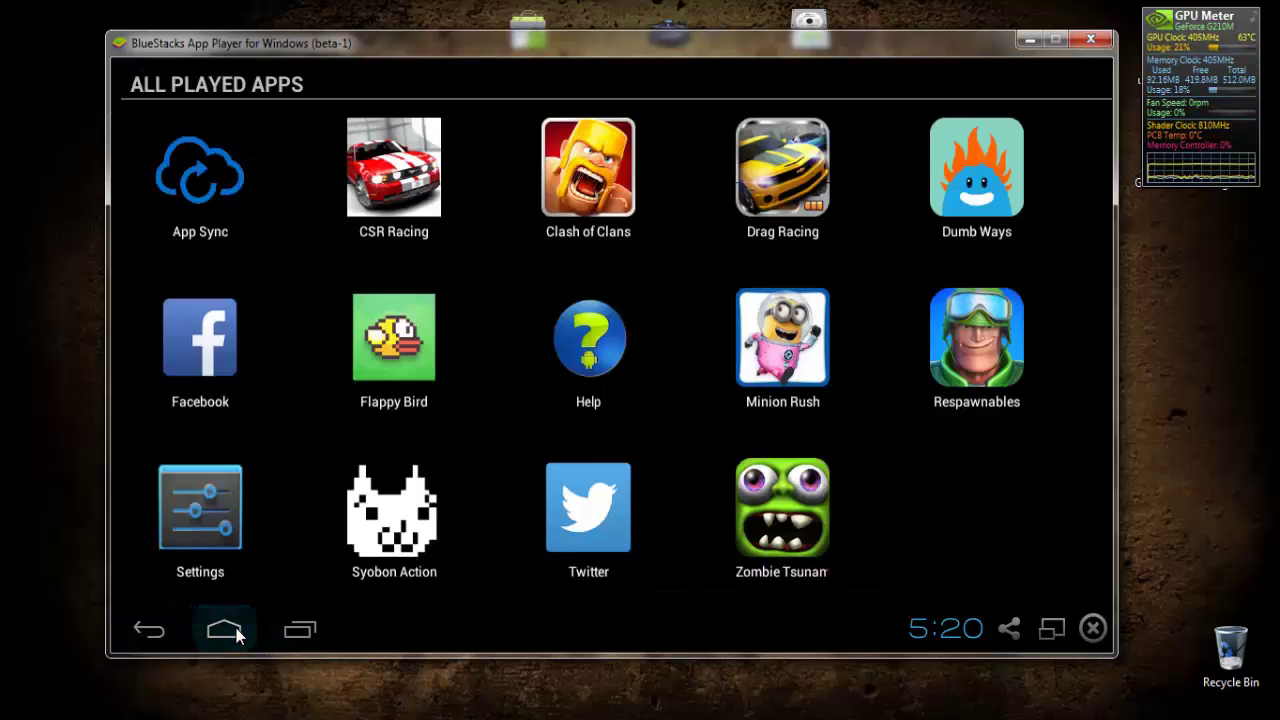
left_click(295, 636)
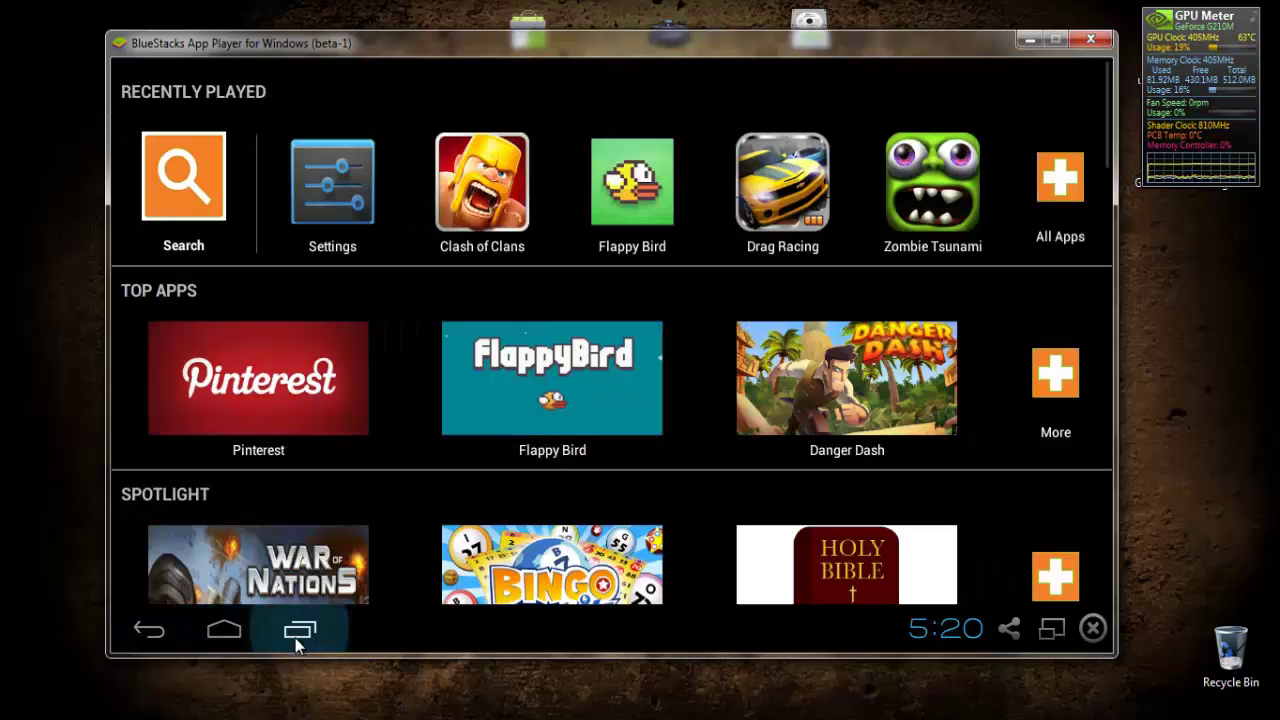
left_click(498, 555)
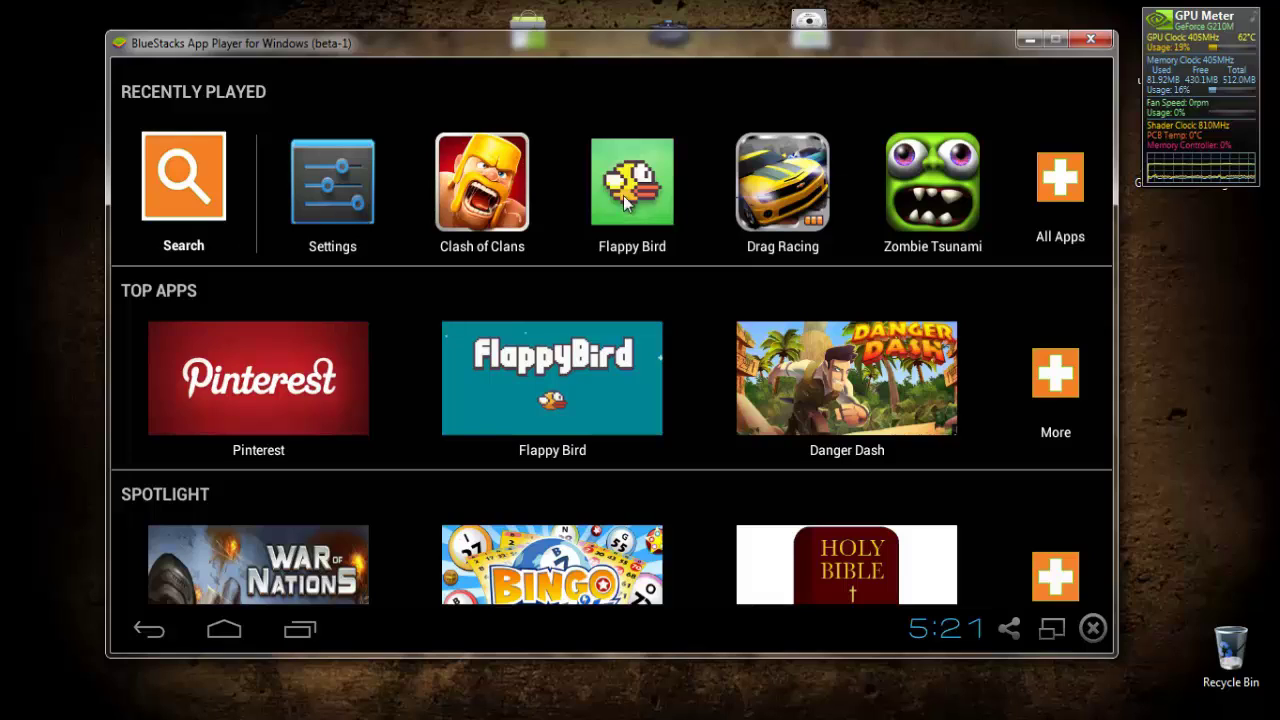
Search the Play Store for 'clas'
left_click(178, 174)
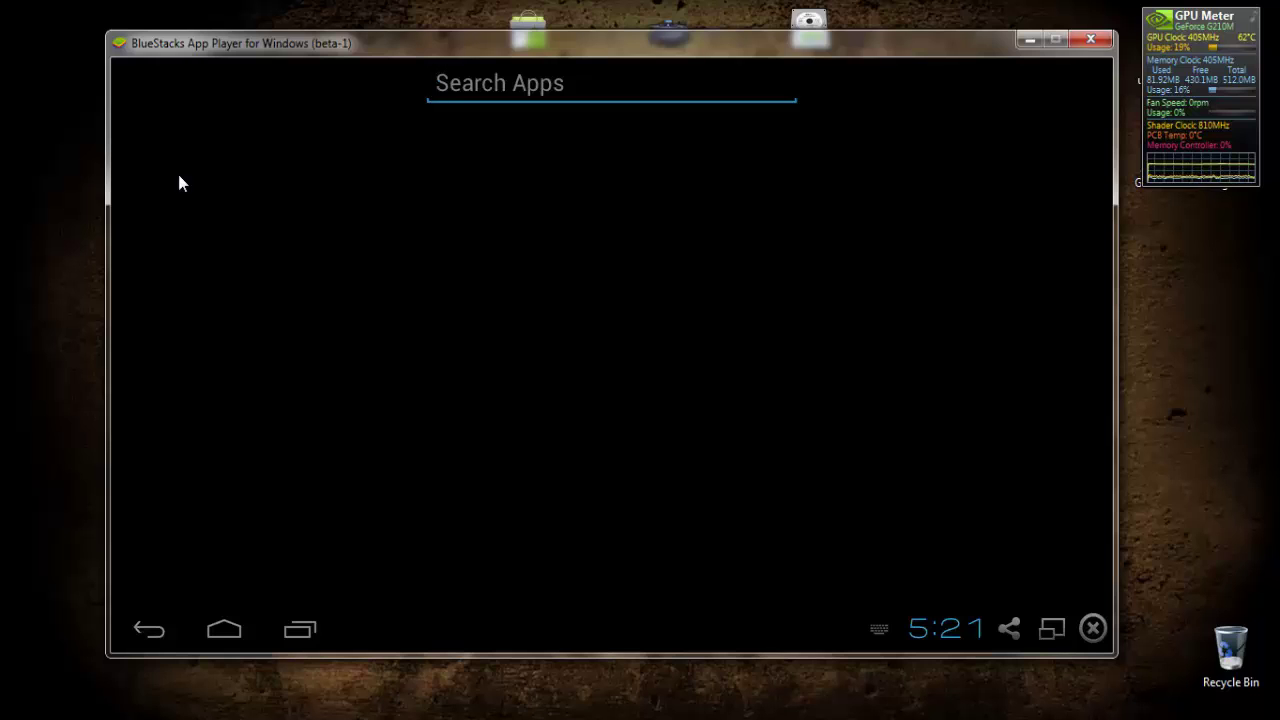
type("ca")
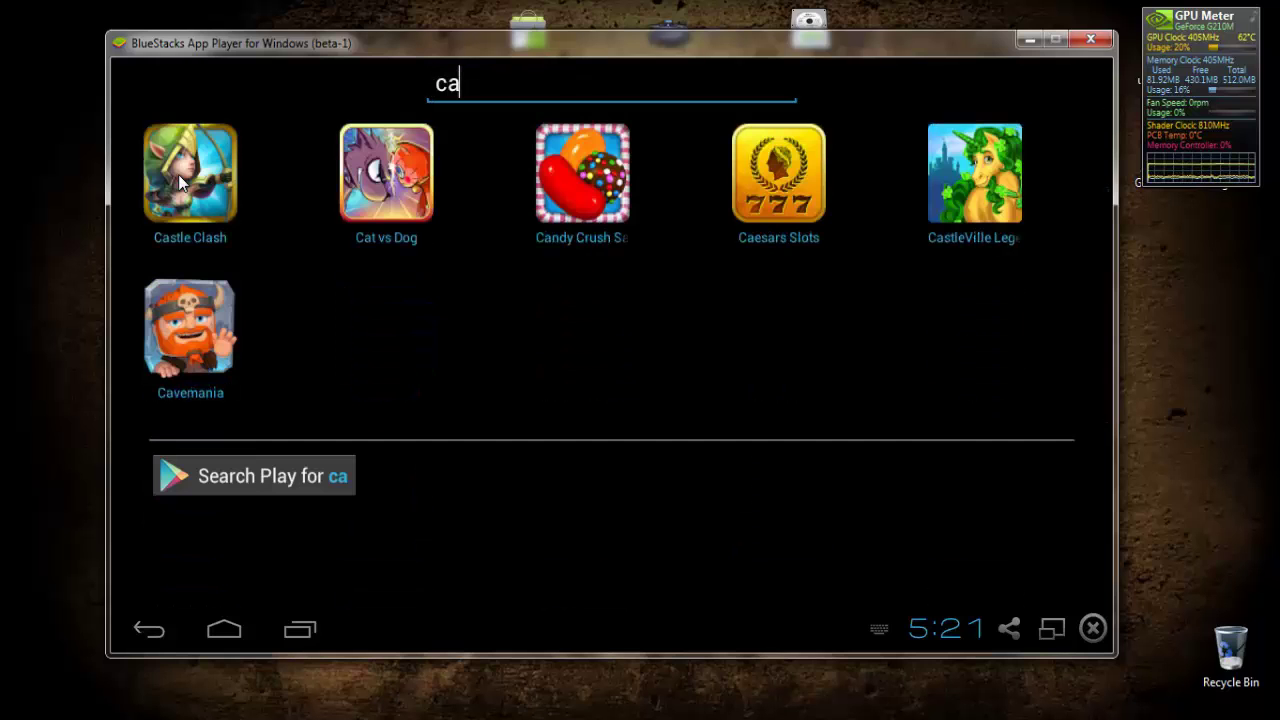
key("BackSpace")
type("ls")
key("BackSpace")
type("as")
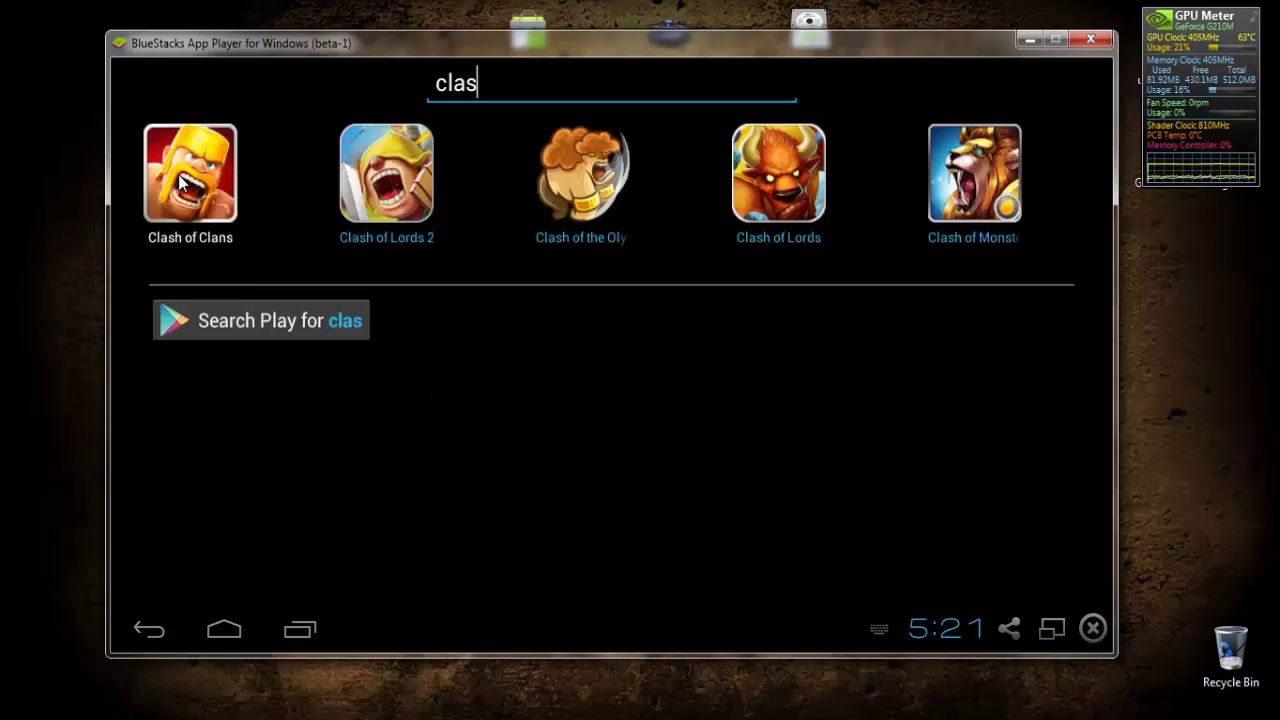
left_click(289, 335)
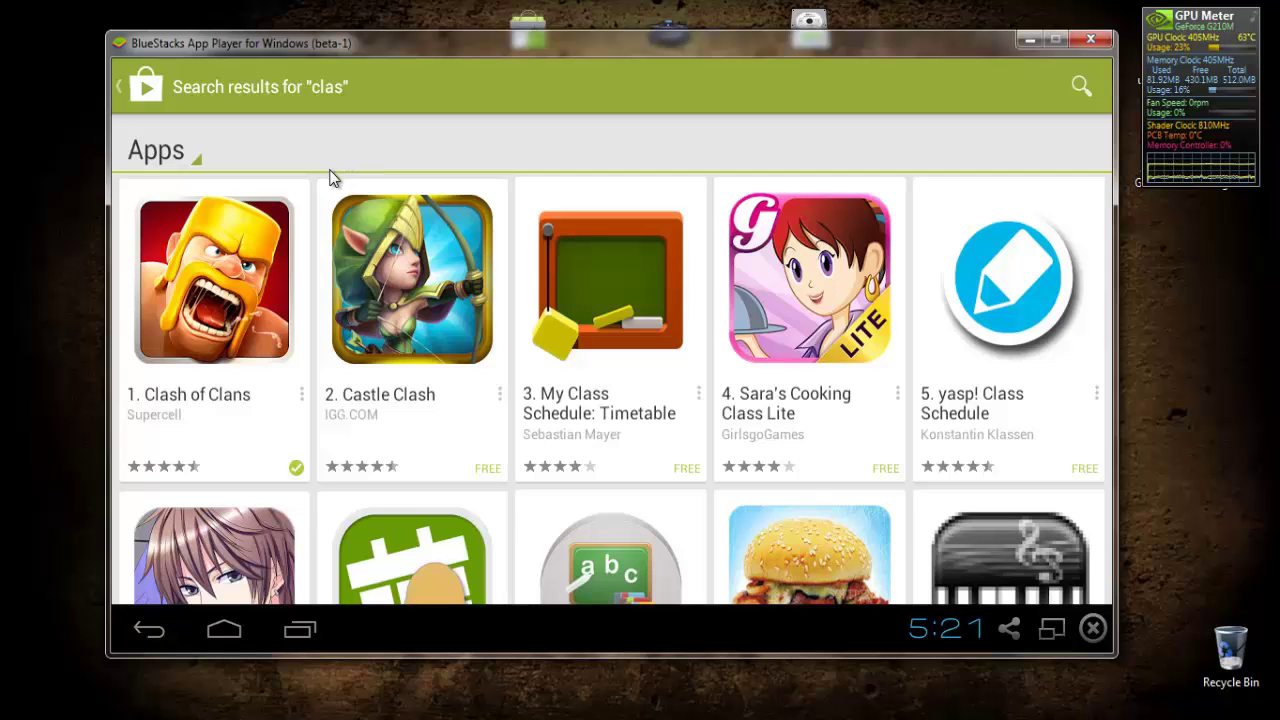
Browse the 'clas' results, then close the BlueStacks player
scroll(333, 178, "down", 2)
scroll(534, 343, "down", 10)
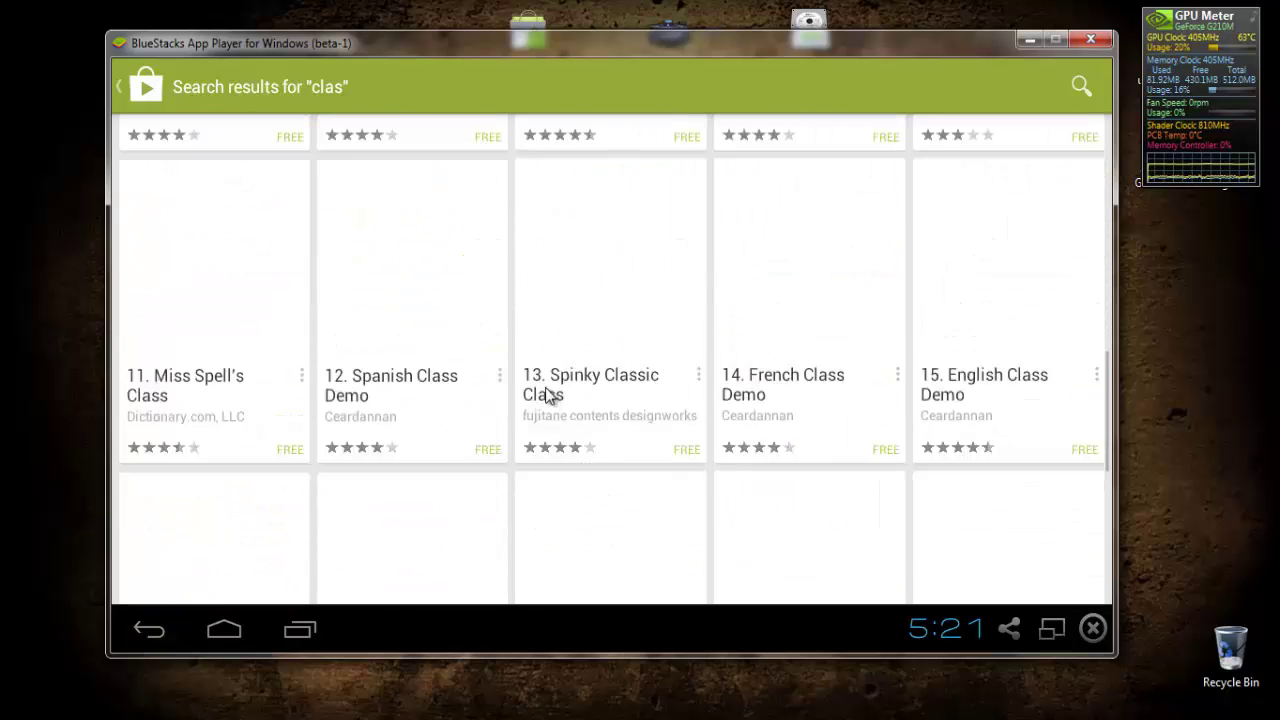
scroll(521, 345, "down", 10)
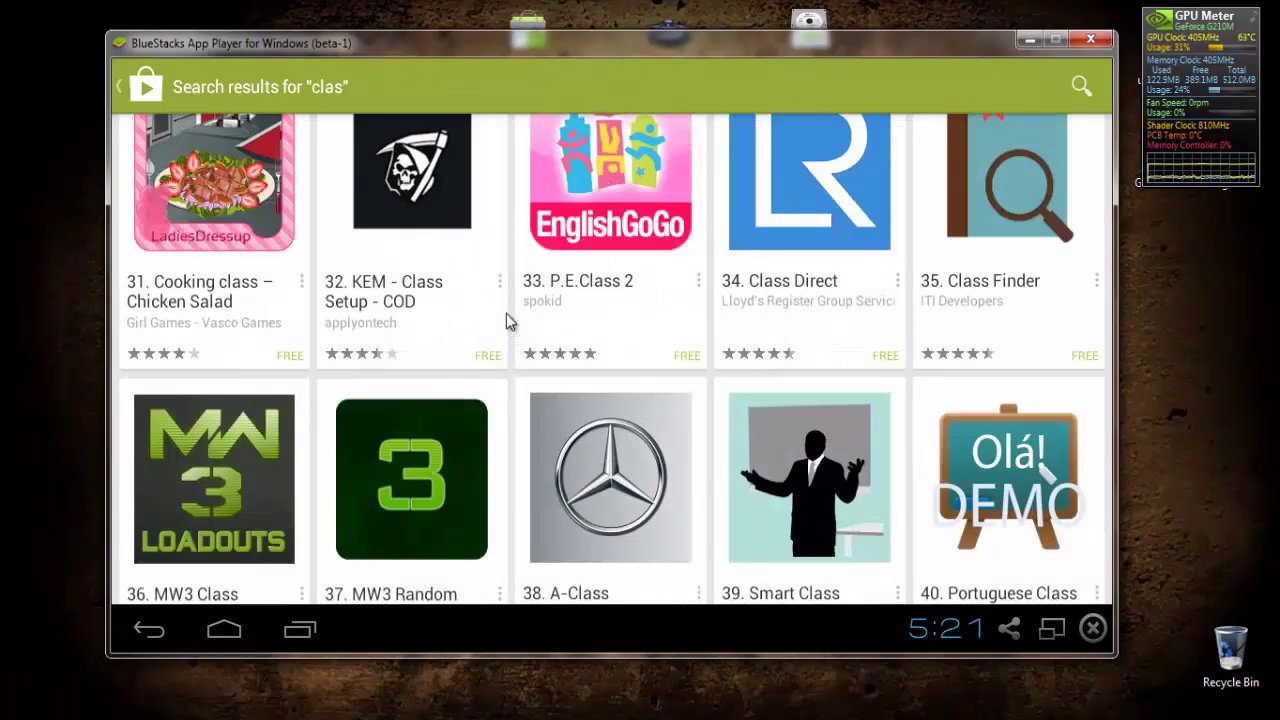
scroll(515, 303, "down", 5)
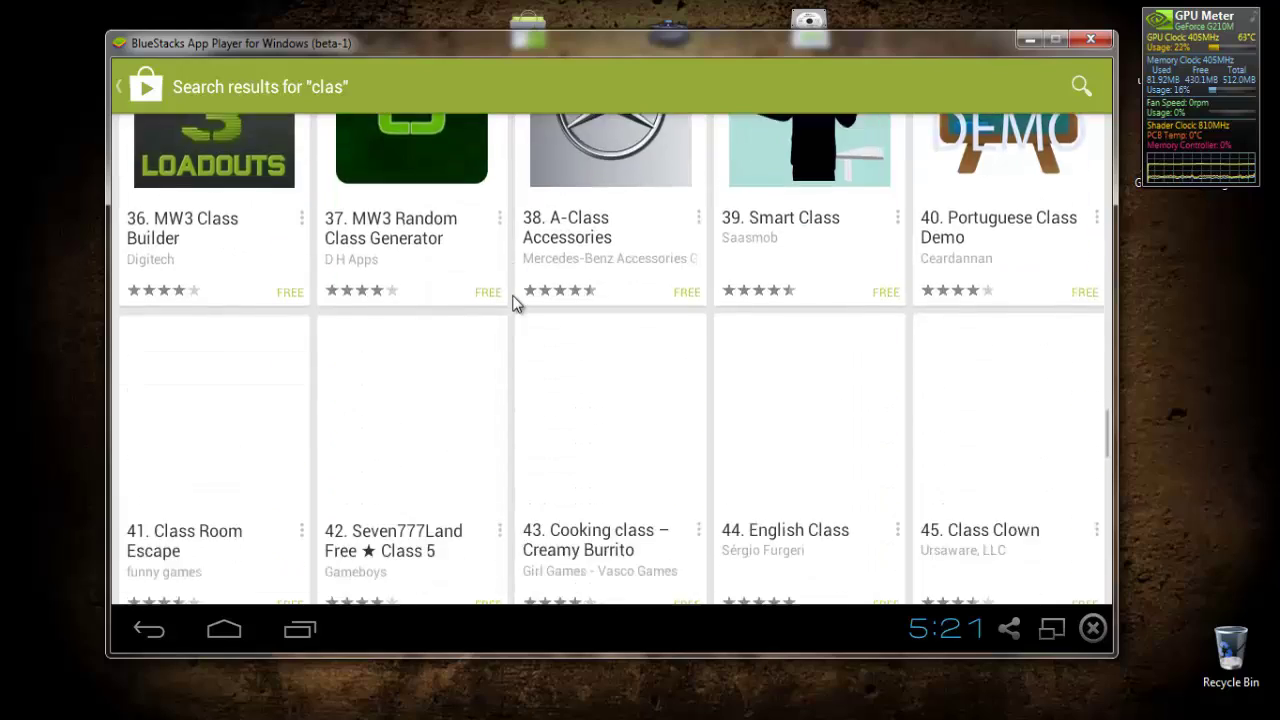
scroll(515, 303, "down", 10)
scroll(515, 303, "up", 5)
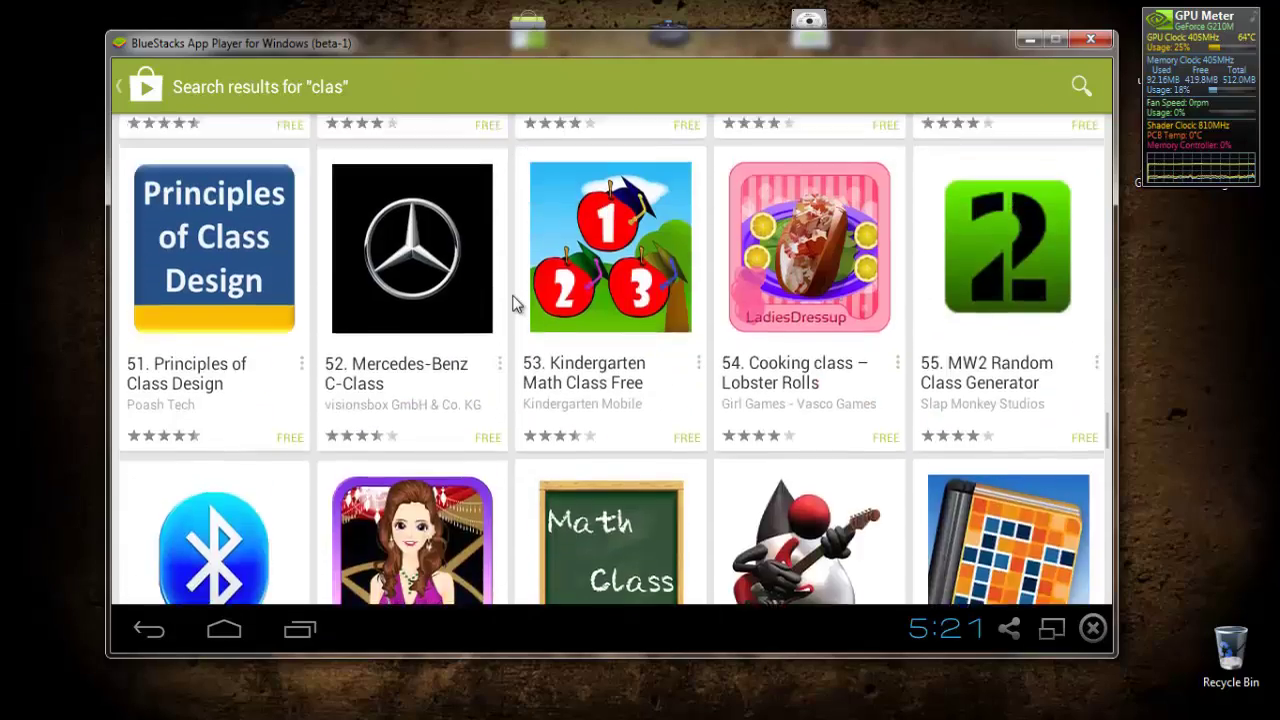
scroll(515, 303, "up", 20)
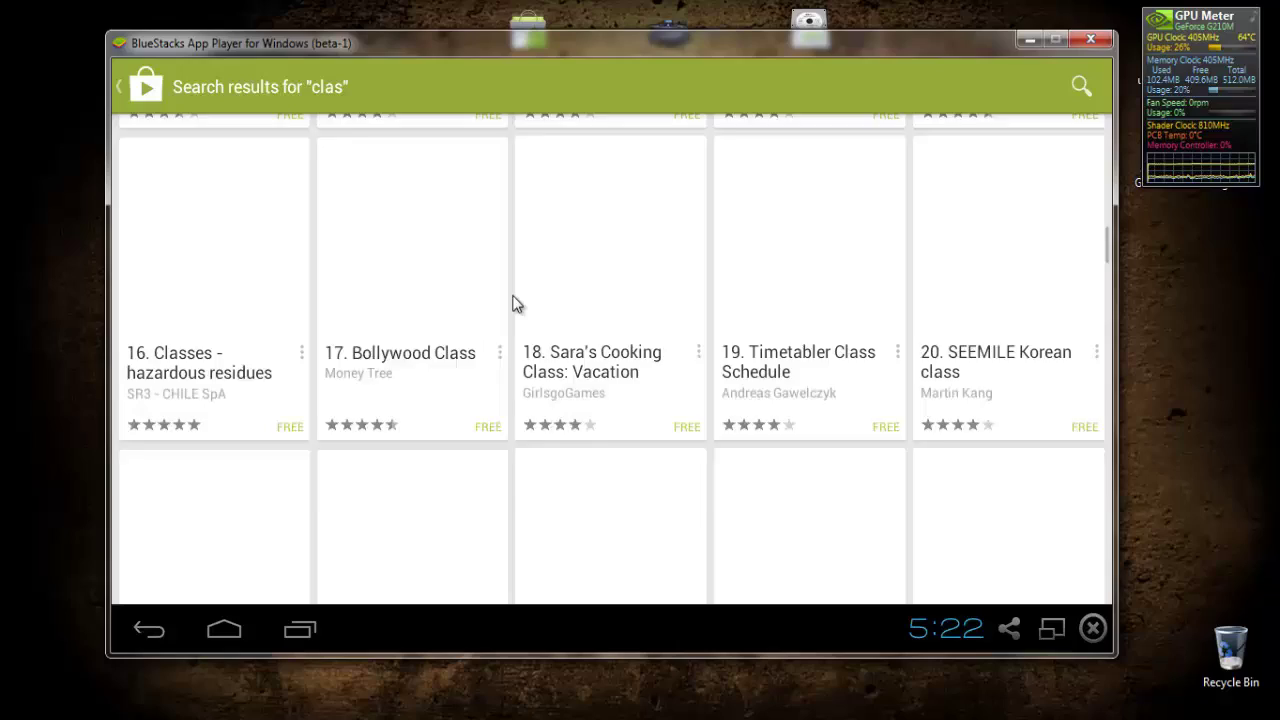
scroll(515, 303, "up", 3)
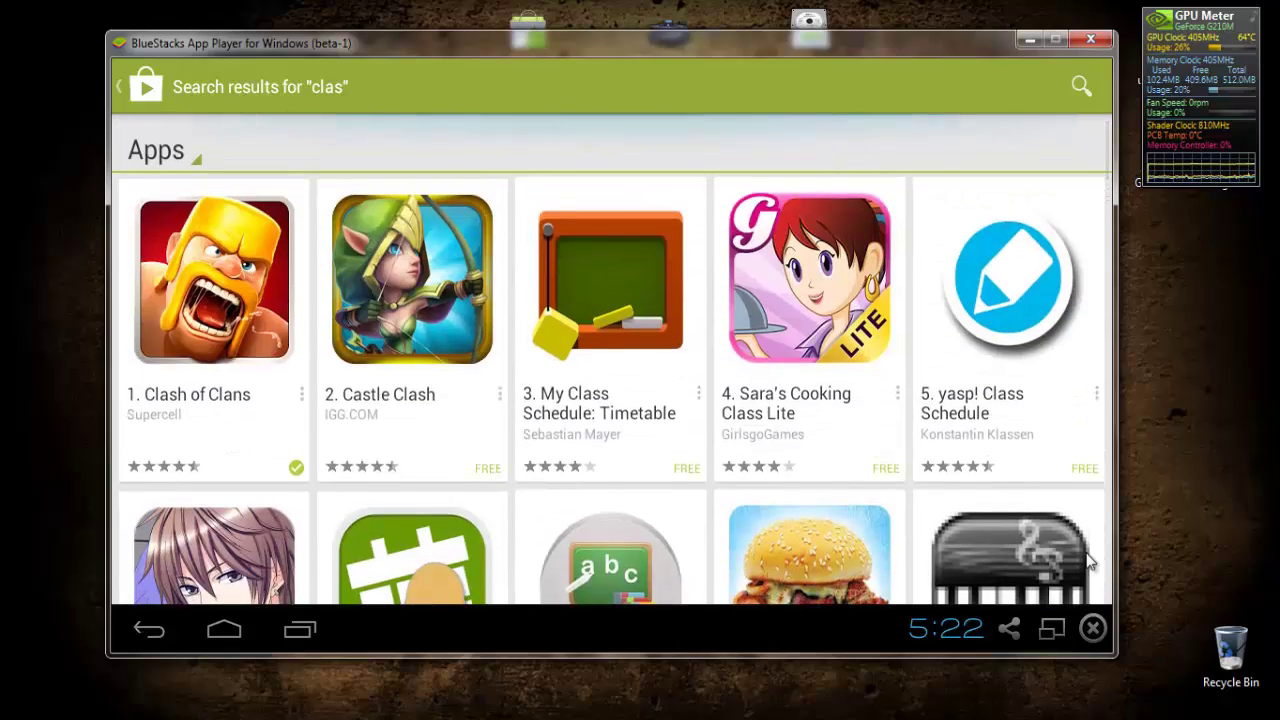
left_click(1094, 628)
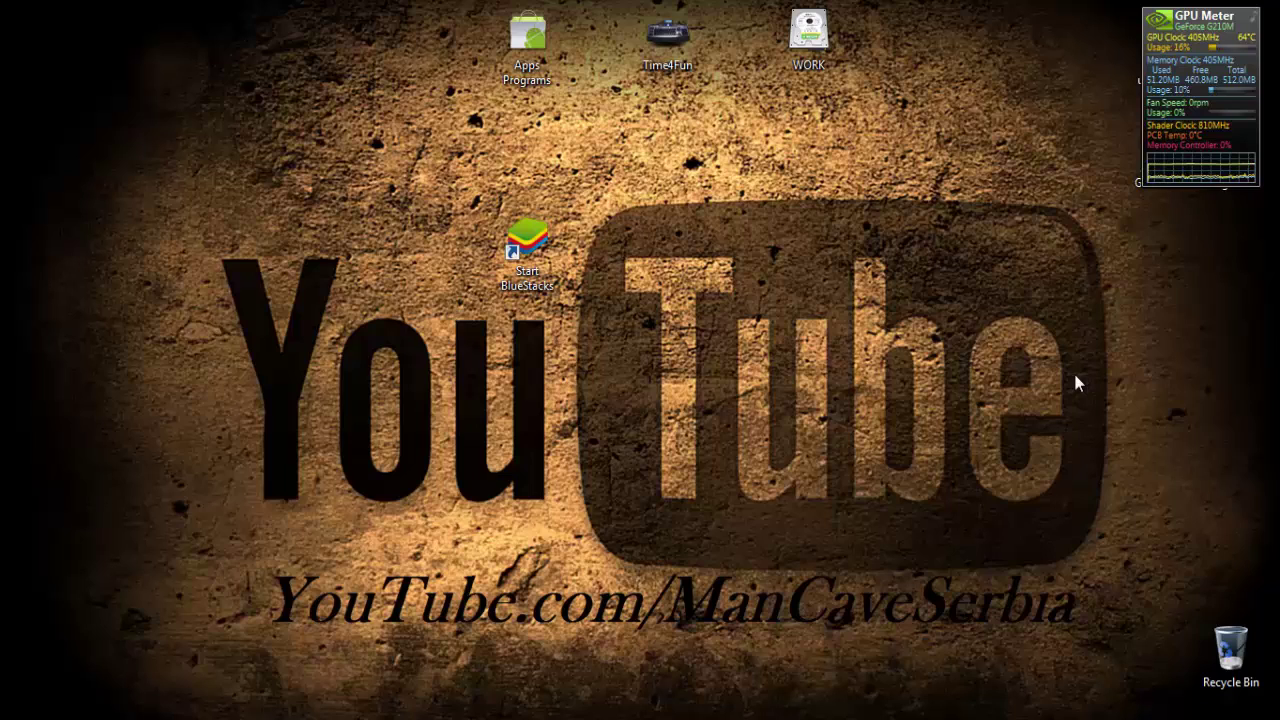
Move the Start BlueStacks shortcut up-left below Apps Programs and refresh the desktop
left_click(550, 270)
left_click_drag(550, 270, 482, 171)
right_click(670, 210)
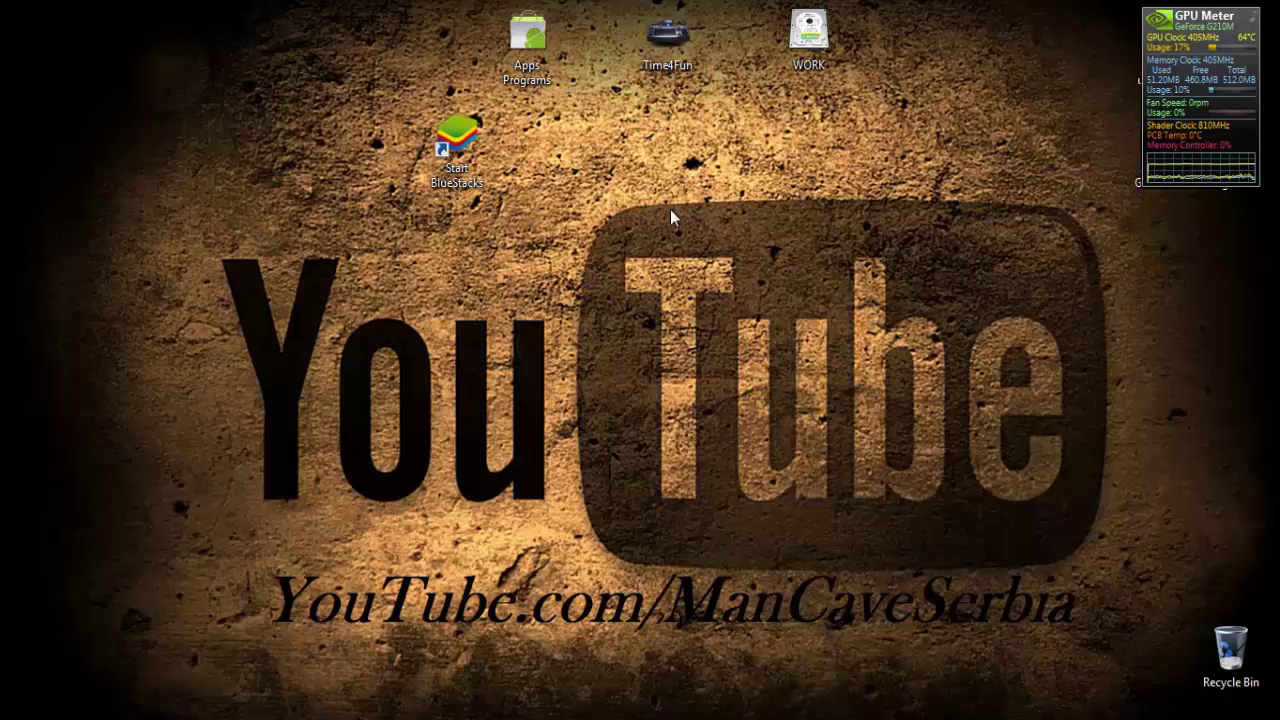
left_click(714, 267)
Refresh the desktop three more times from its right-click menu
right_click(632, 233)
left_click(784, 295)
right_click(779, 229)
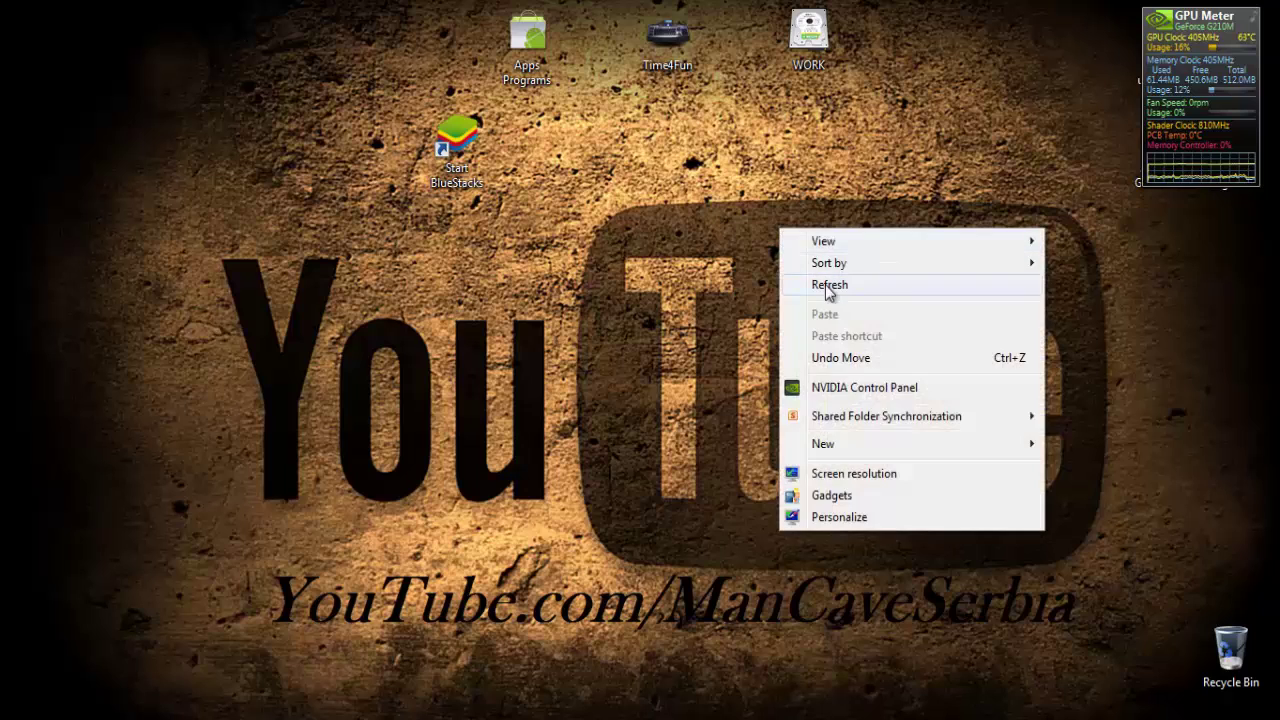
left_click(825, 284)
right_click(726, 222)
left_click(756, 278)
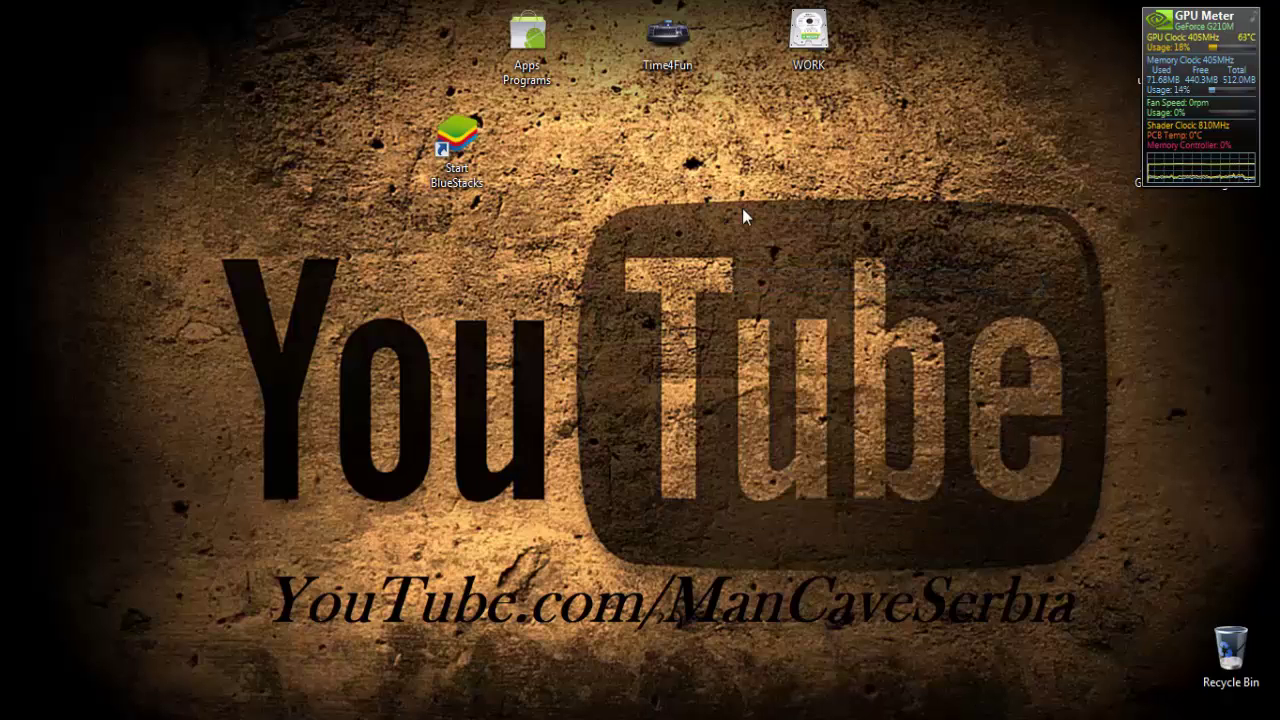